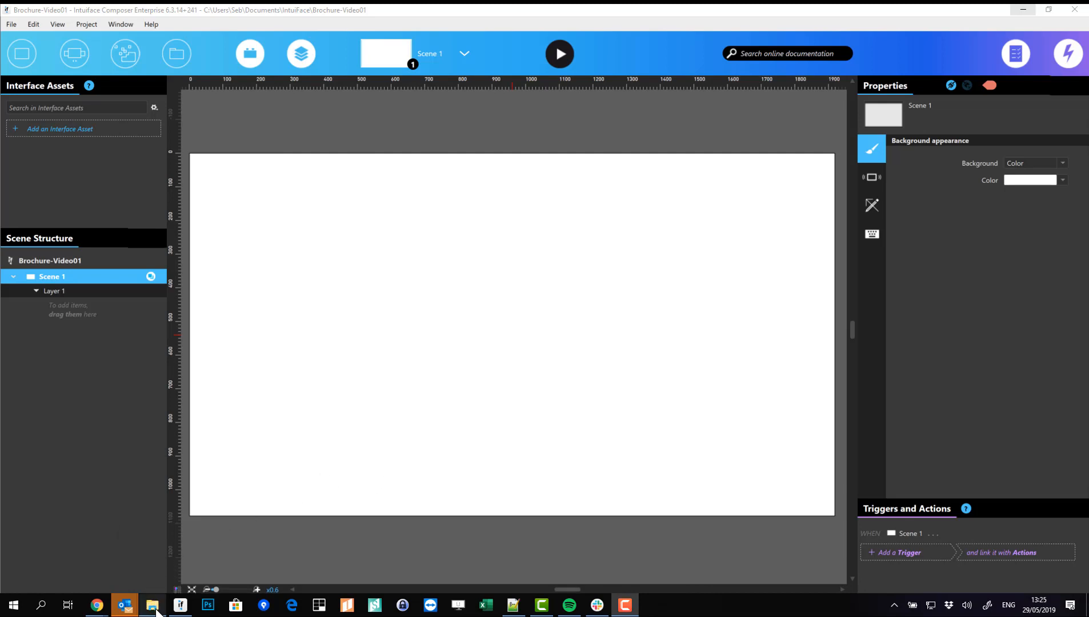
Step: Switch to File Explorer, open BrochureCatalog.xlsx in Excel beside the folder window, and examine its Title, PDF and Thumbnail columns
mouse_move(156, 607)
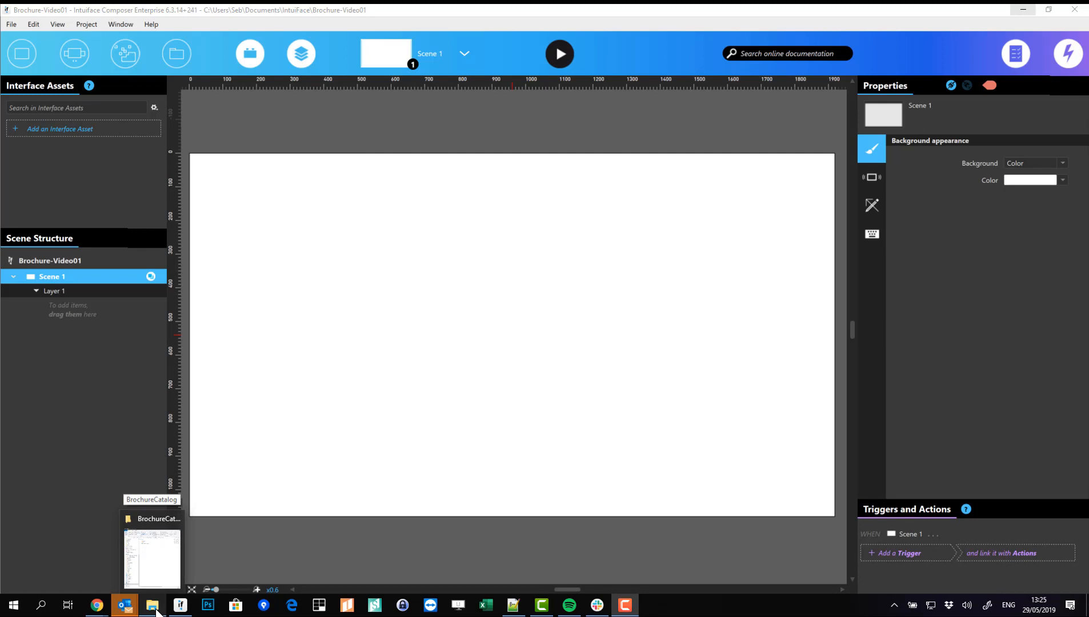
left_click(157, 609)
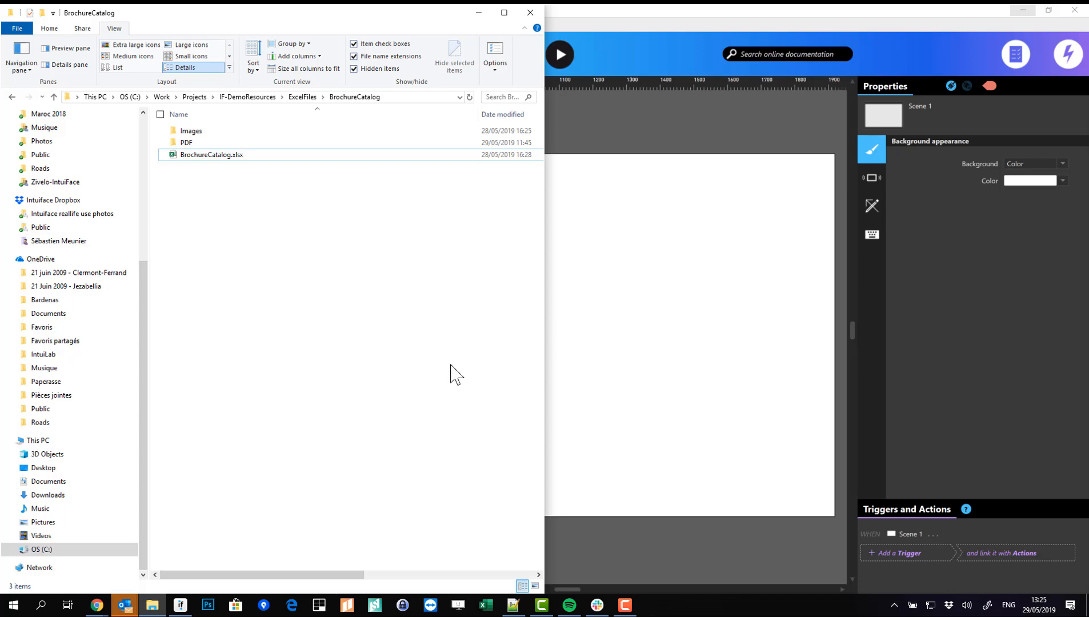
double_click(196, 155)
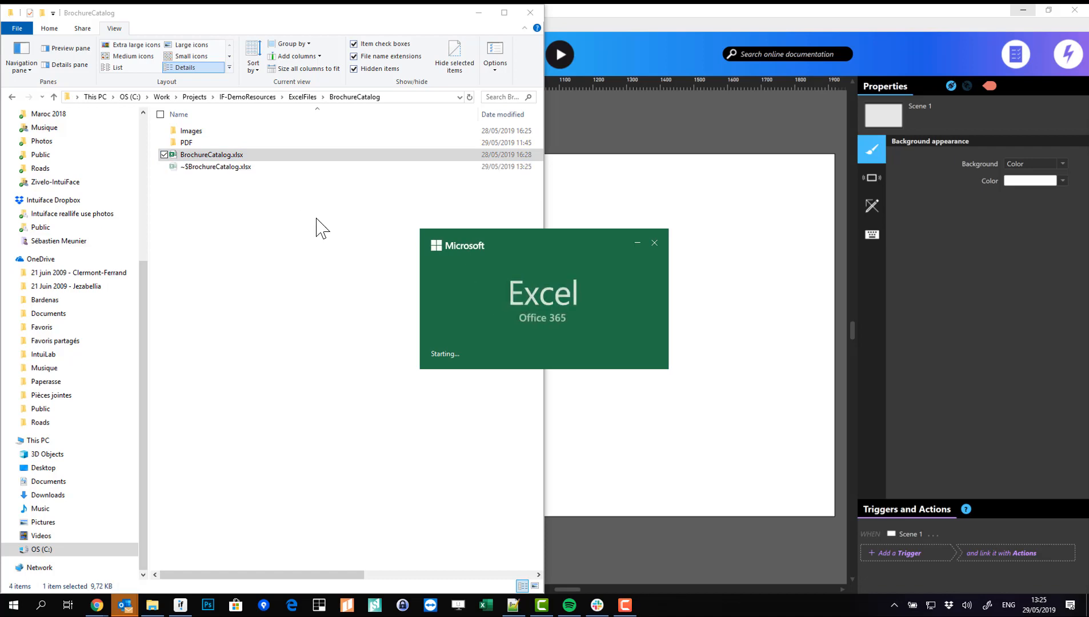
key("super+Right")
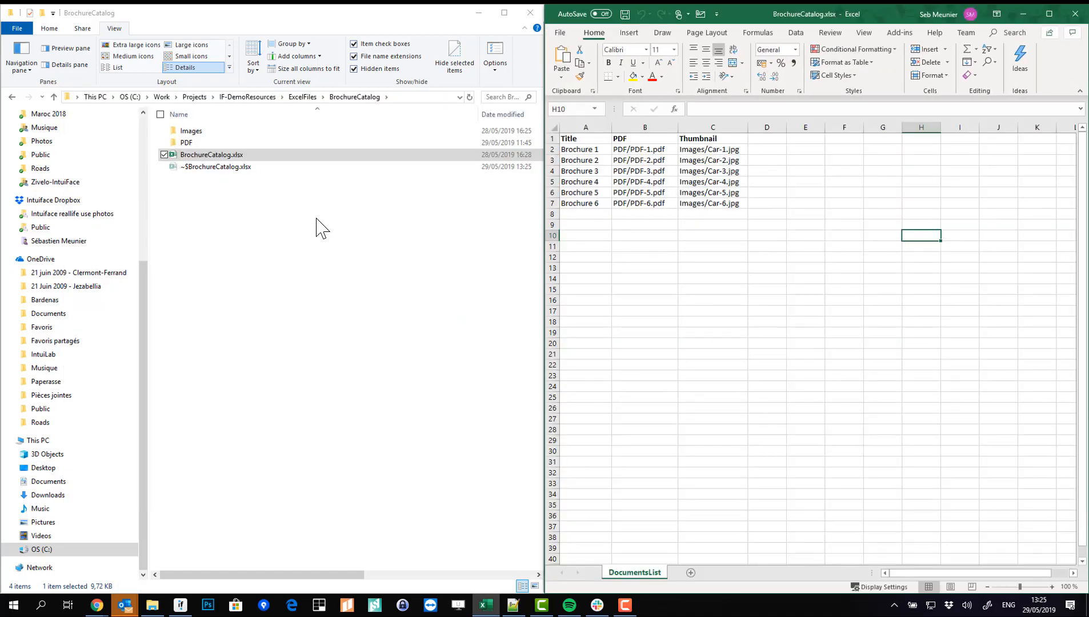
left_click(630, 217)
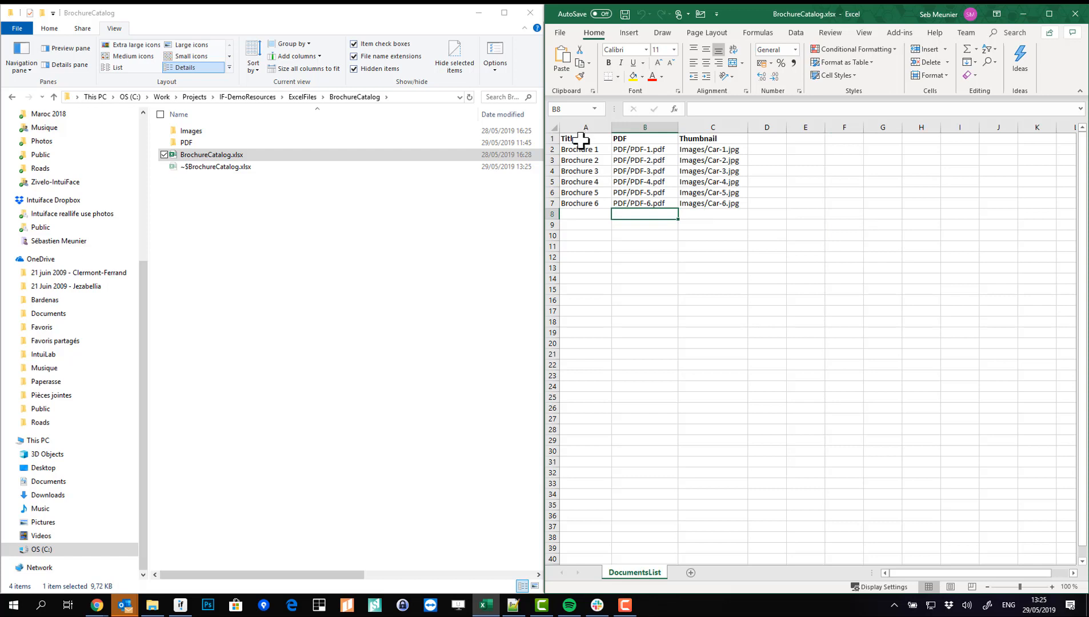
left_click(552, 149)
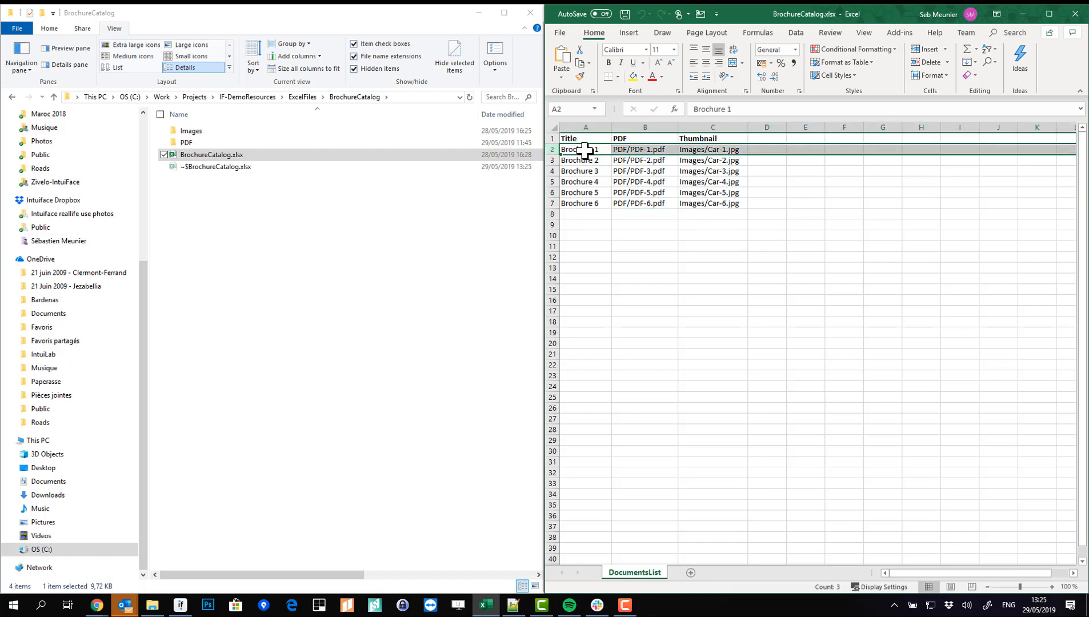
Step: Look through the brochure files in the PDF folder and return to the BrochureCatalog folder
left_click(237, 144)
double_click(237, 143)
left_click_drag(239, 244, 186, 105)
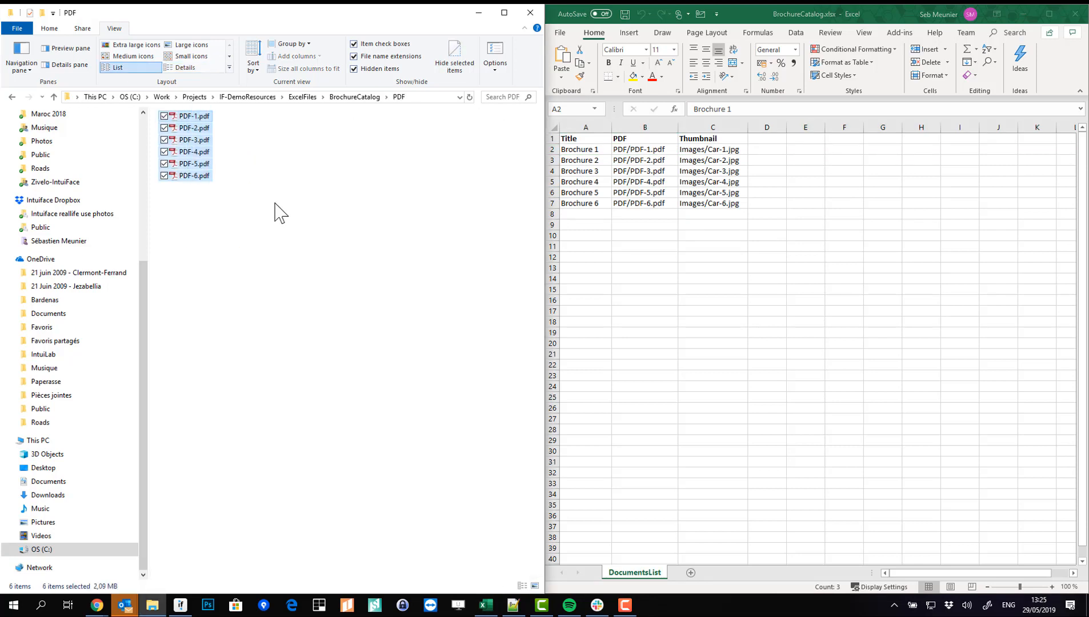
left_click(275, 203)
left_click(351, 97)
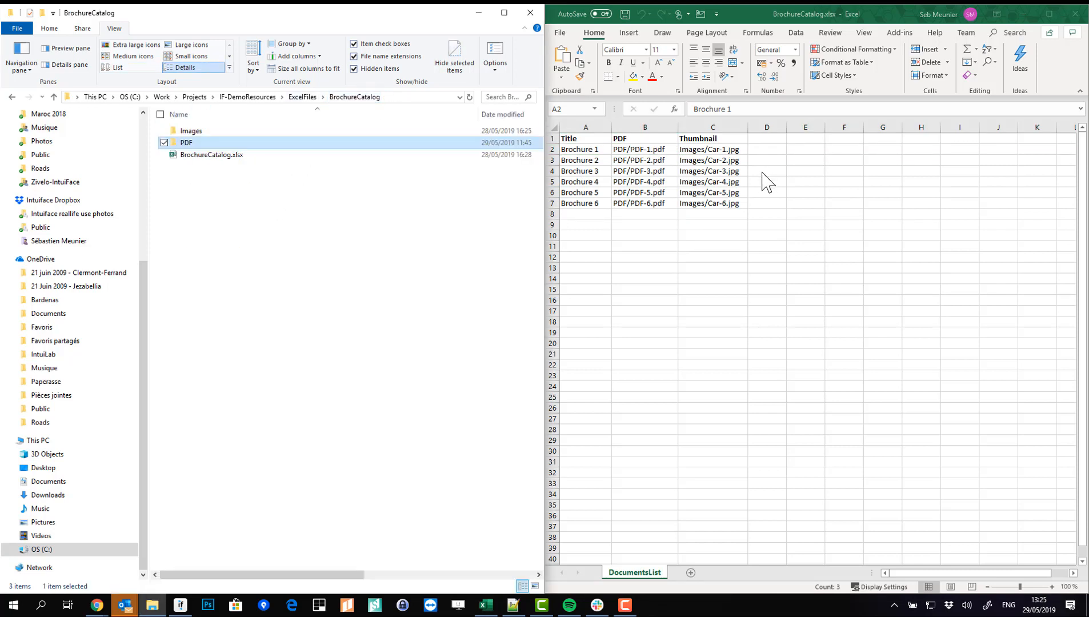
Step: Examine the thumbnail pictures in the Images folder and close the BrochureCatalog.xlsx workbook
left_click(715, 148)
left_click(170, 142)
double_click(184, 131)
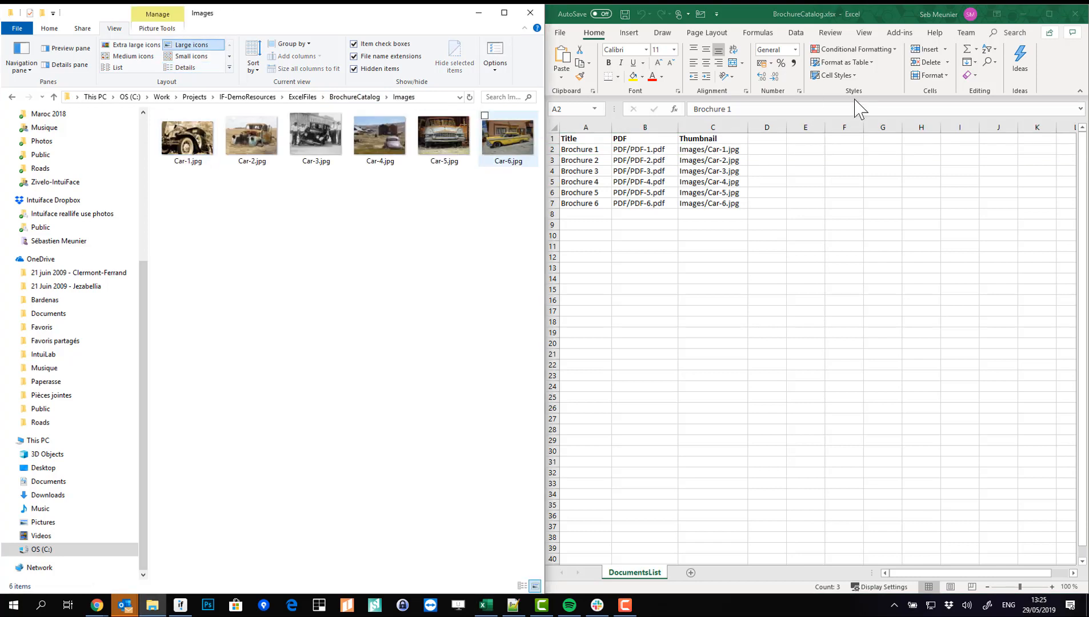
left_click(1073, 14)
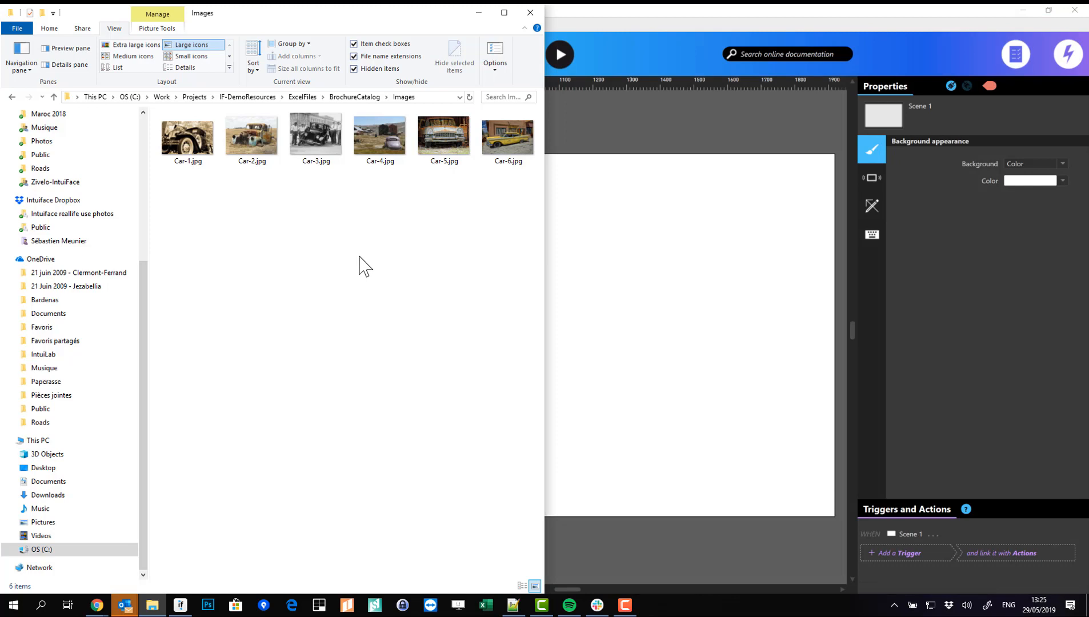
Step: Import BrochureCatalog.xlsx from the BrochureCatalog folder into Scene 1 of Intuiface Composer, including its referenced files
left_click(348, 98)
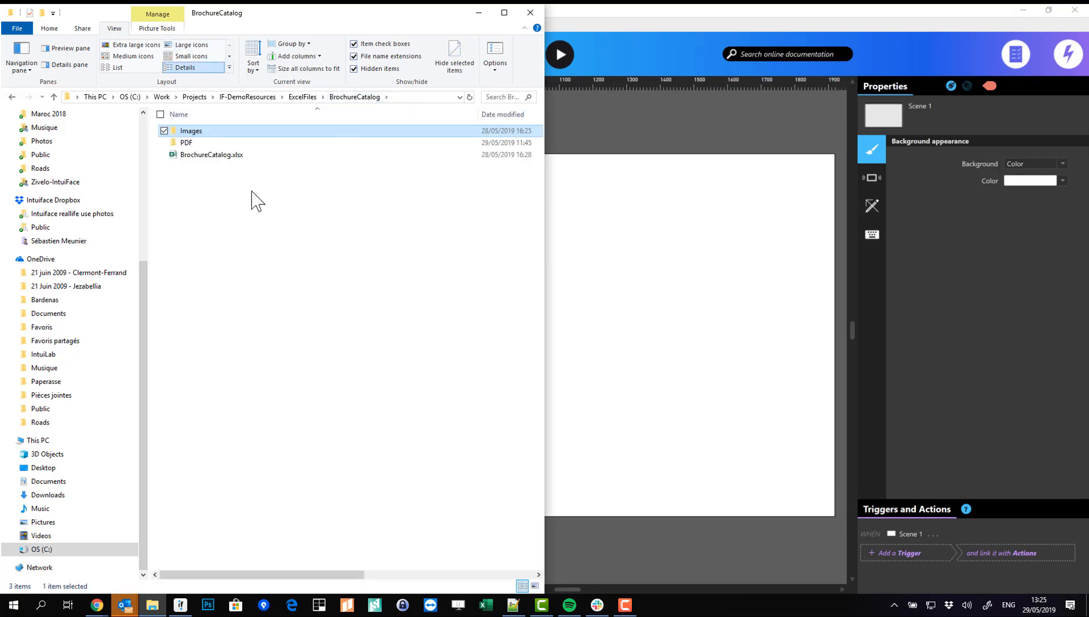
left_click_drag(203, 155, 654, 309)
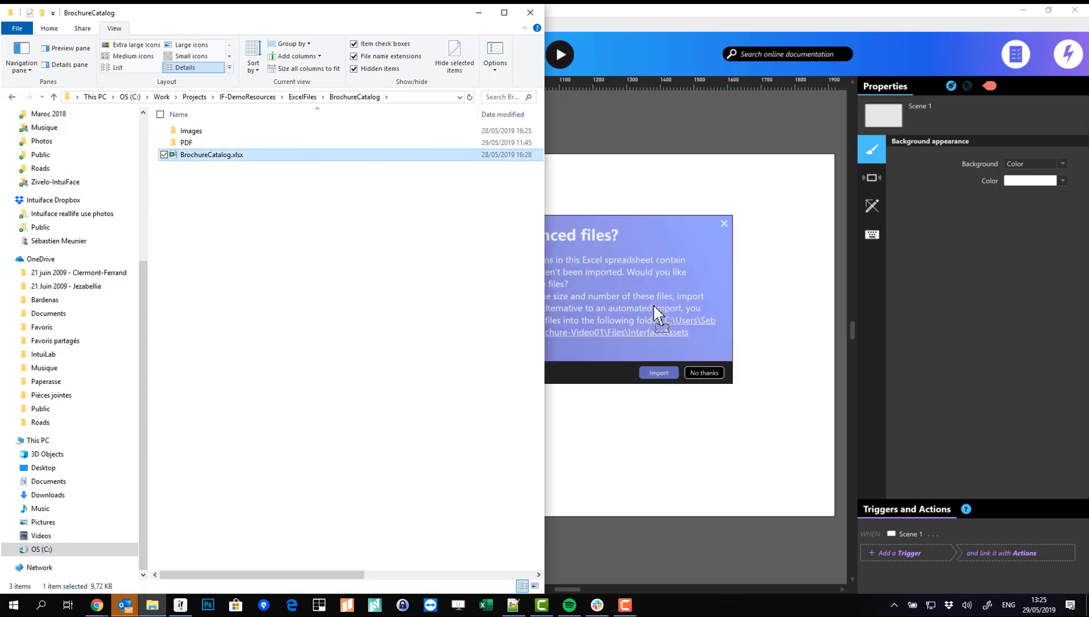
left_click(653, 274)
left_click(658, 373)
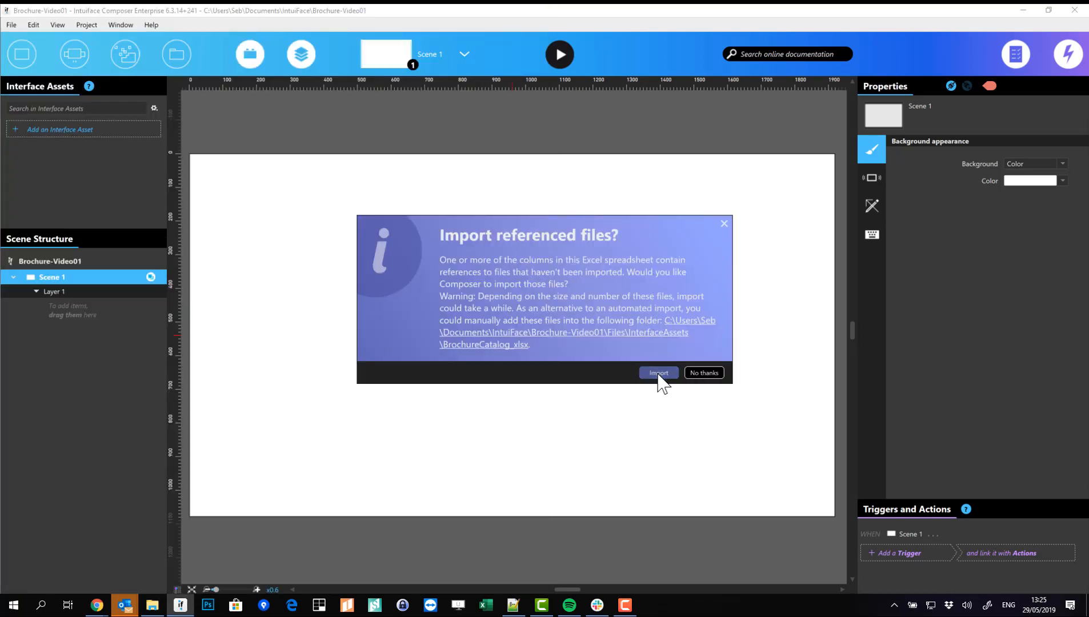
Step: Position the DocumentsList collection near the scene's upper-left corner and enlarge it to about 1746 by 977
left_click_drag(711, 349, 497, 353)
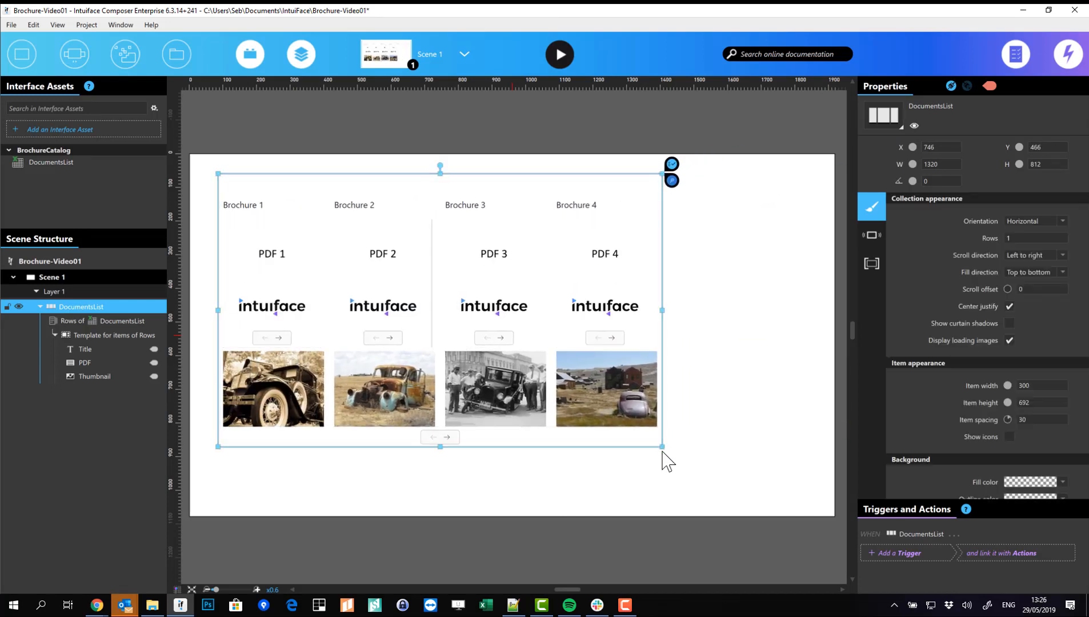
left_click(664, 456)
left_click(660, 445)
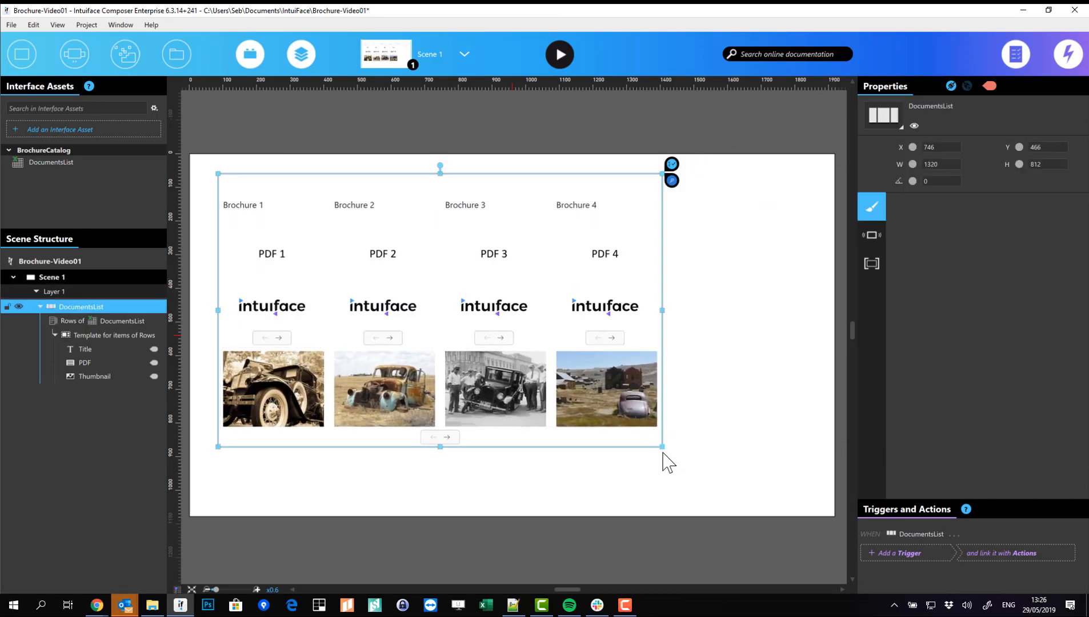
left_click_drag(660, 446, 805, 503)
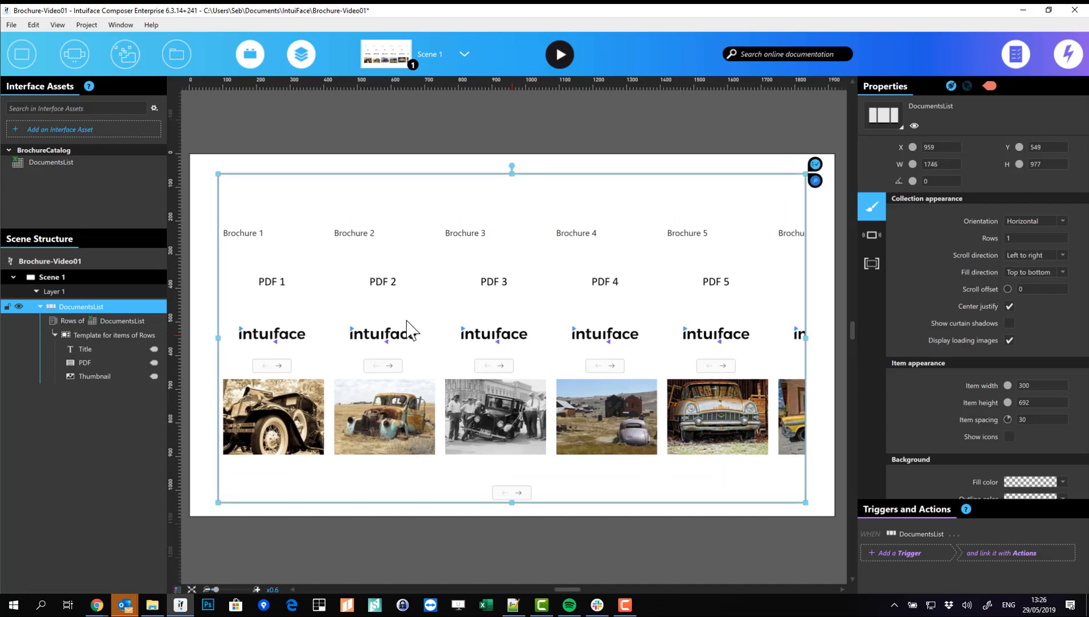
Step: Delete the PDF item from the collection's item template, move the thumbnail up and place the title below it
left_click(116, 361)
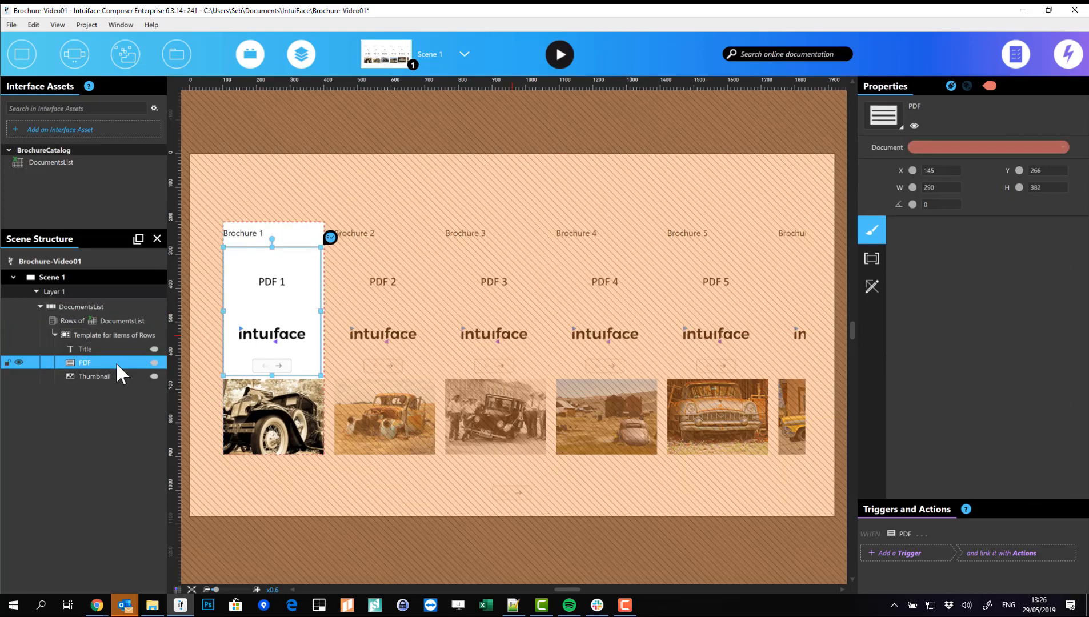
key("Delete")
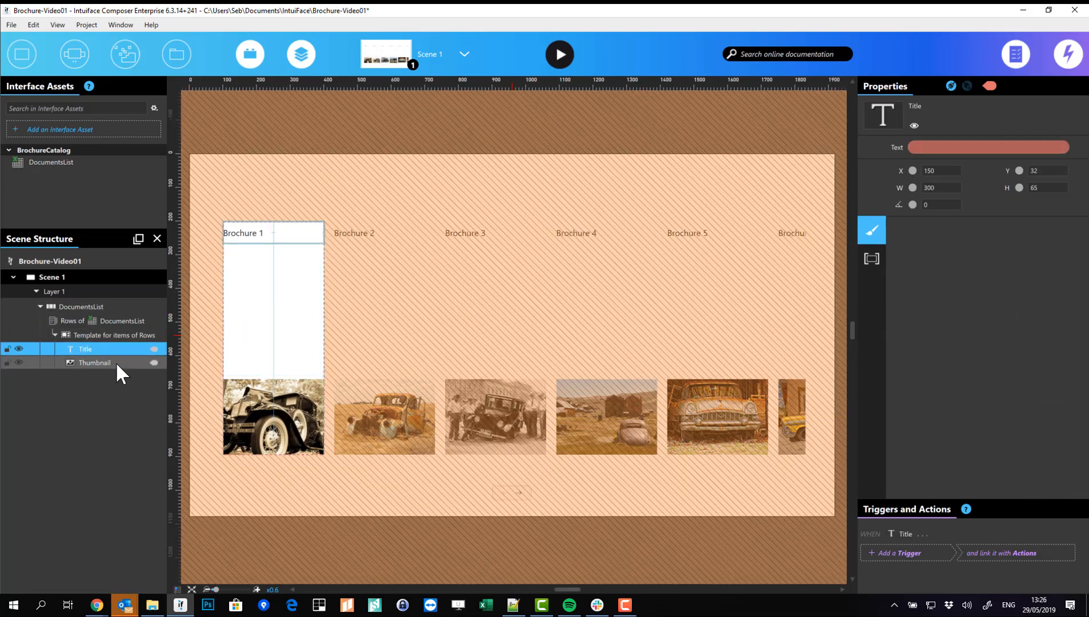
left_click(113, 362)
left_click_drag(242, 406, 251, 345)
left_click(250, 243)
Step: Set the horizontal alignment of the template's Title text to Center
left_click(872, 229)
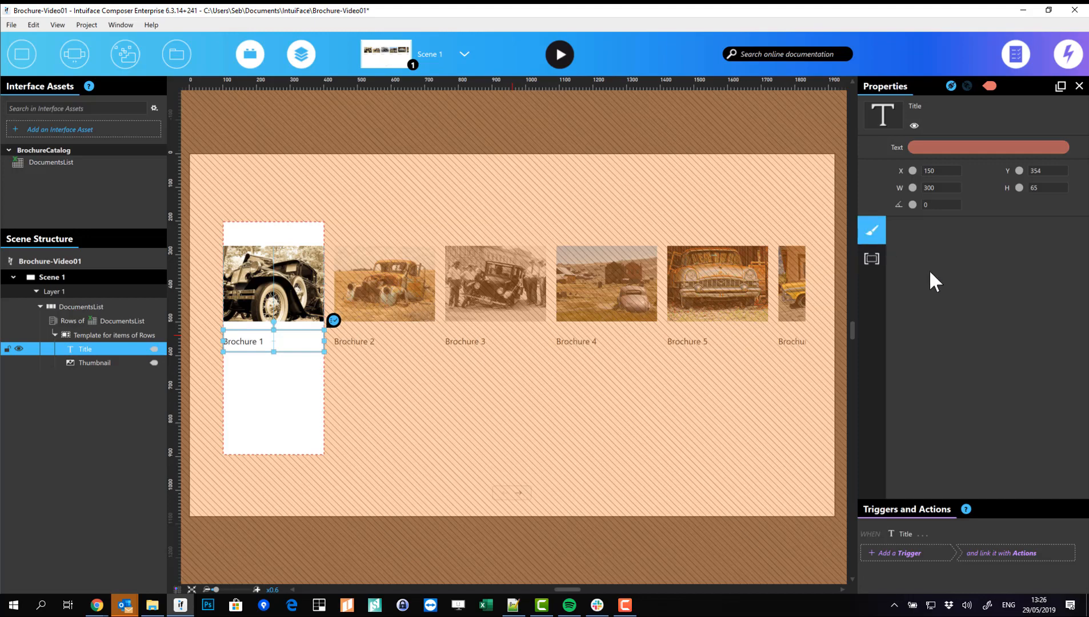
left_click(1026, 364)
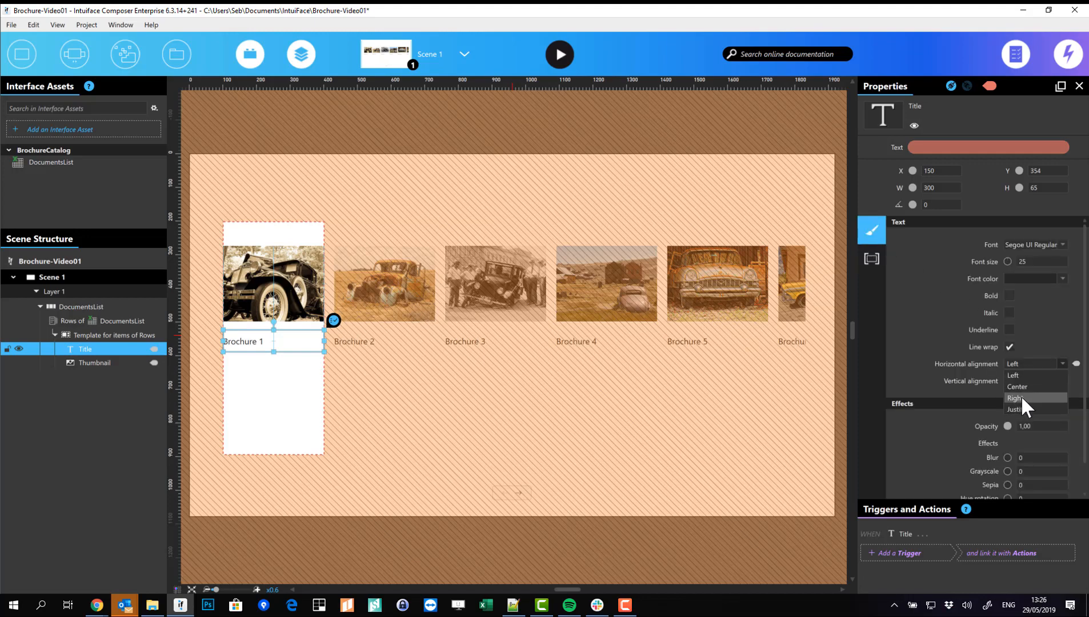
left_click(1021, 383)
Step: Shrink the item template to about 350 high around the thumbnail and title, and lower the collection's upper edge to fit
left_click(267, 437)
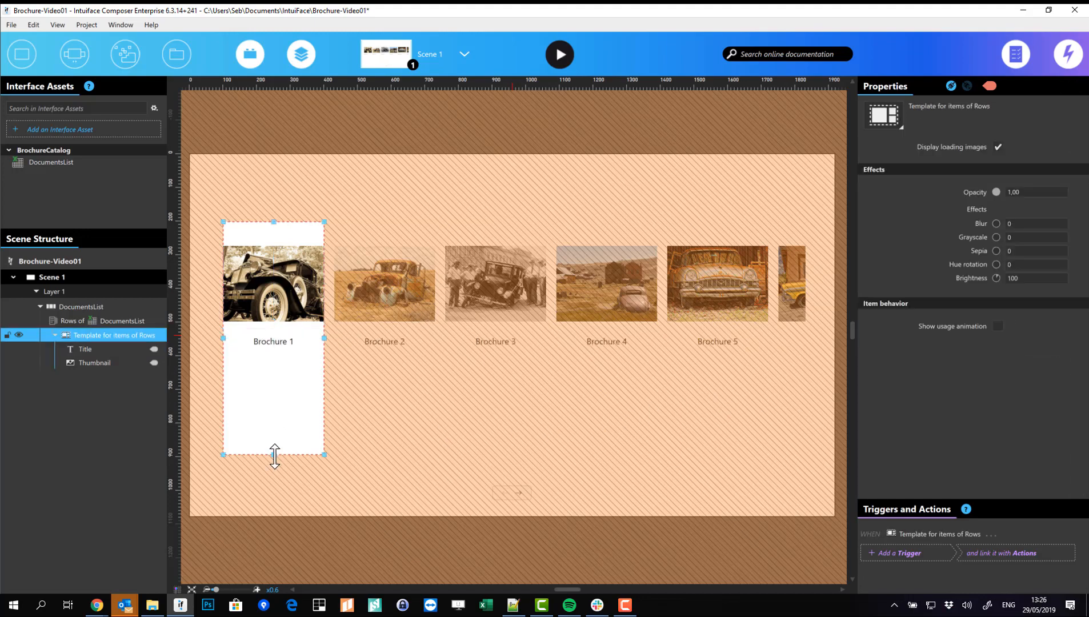
left_click_drag(274, 454, 281, 360)
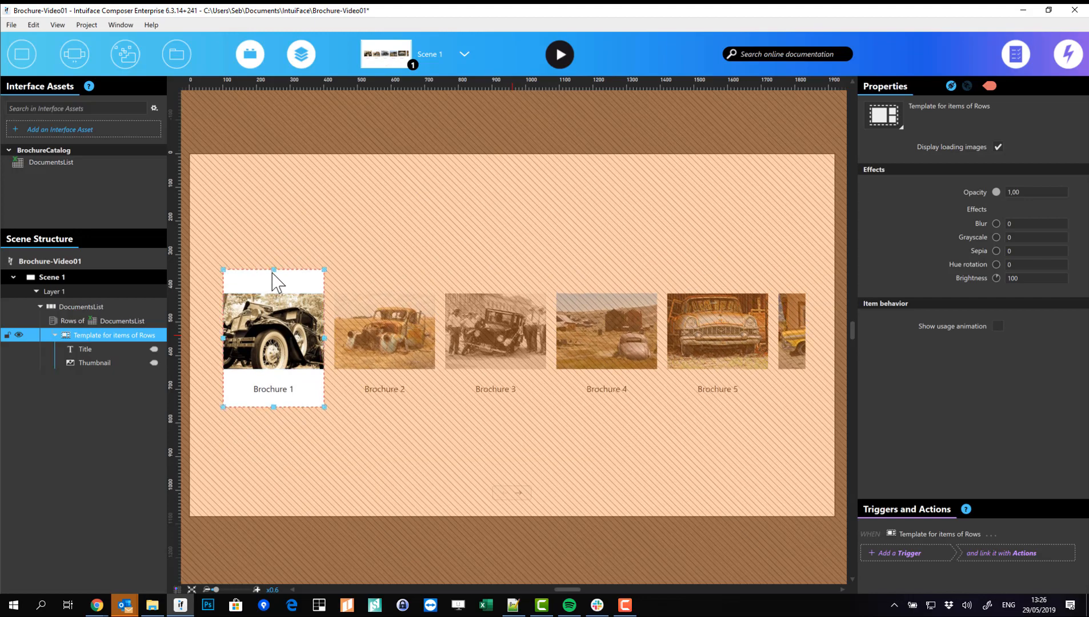
left_click_drag(274, 269, 273, 290)
left_click(278, 263)
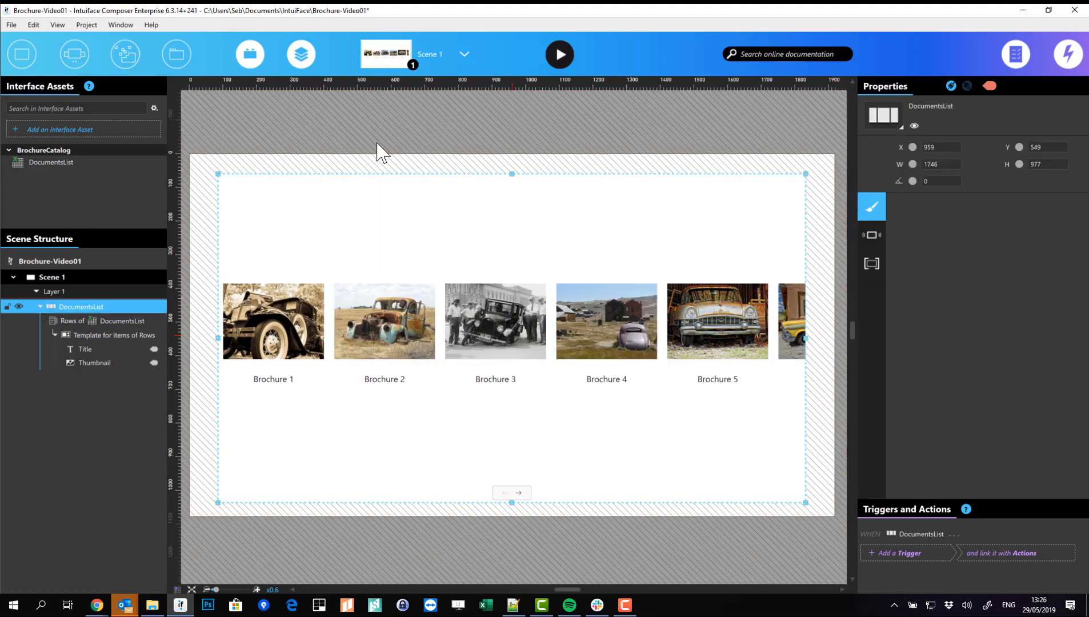
left_click_drag(511, 174, 512, 365)
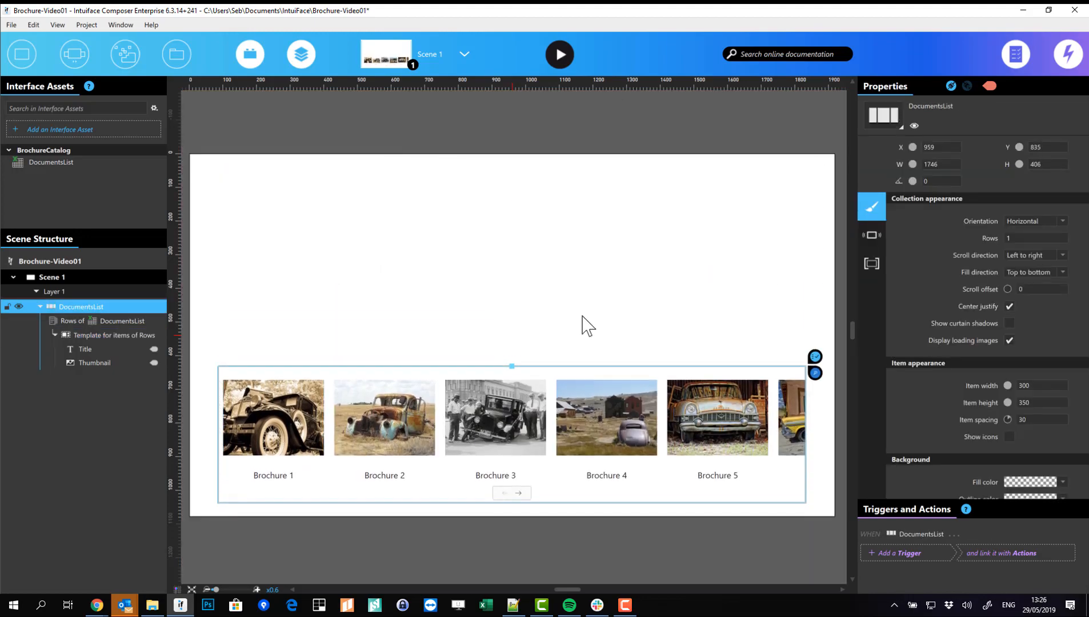
Step: Turn off the collection's initial scroll effect, its controls and its scroll indicator
left_click(869, 236)
left_click(1005, 237)
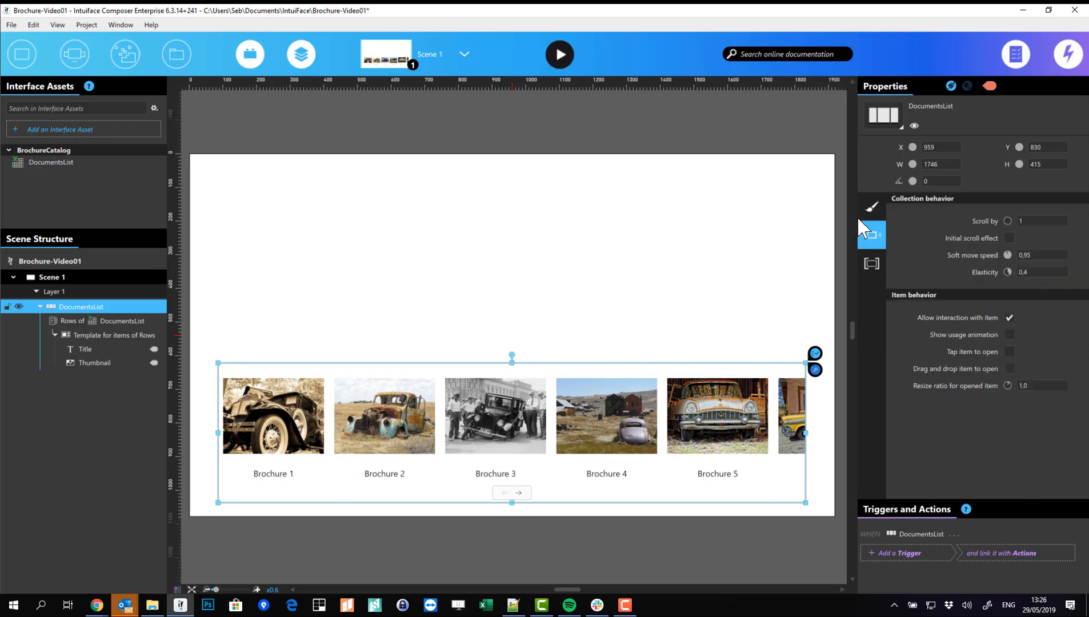
left_click(863, 214)
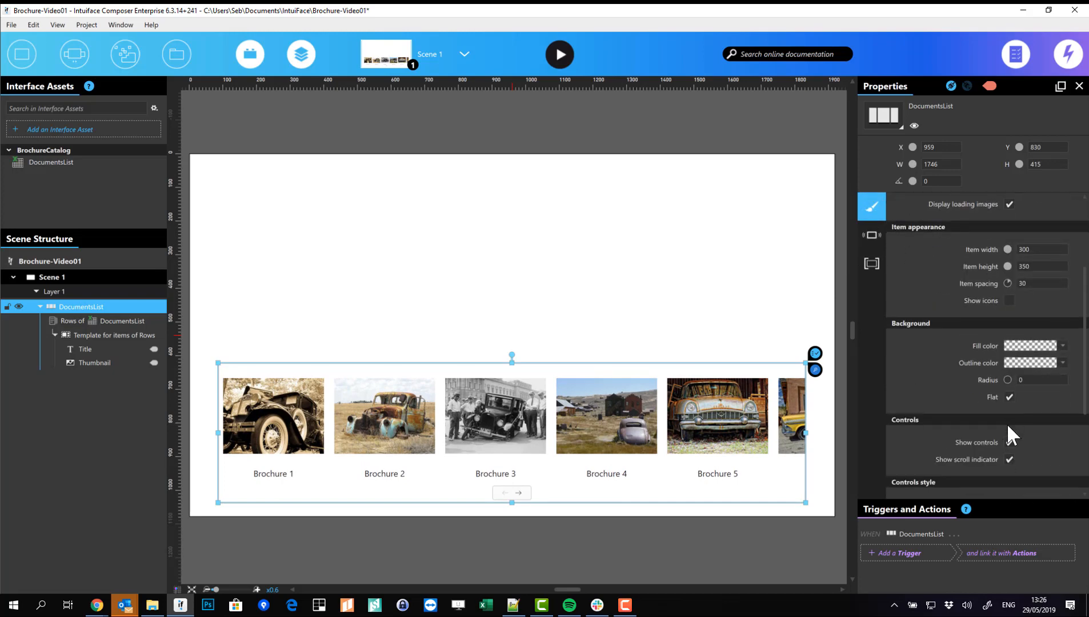
left_click(1008, 442)
left_click(1009, 459)
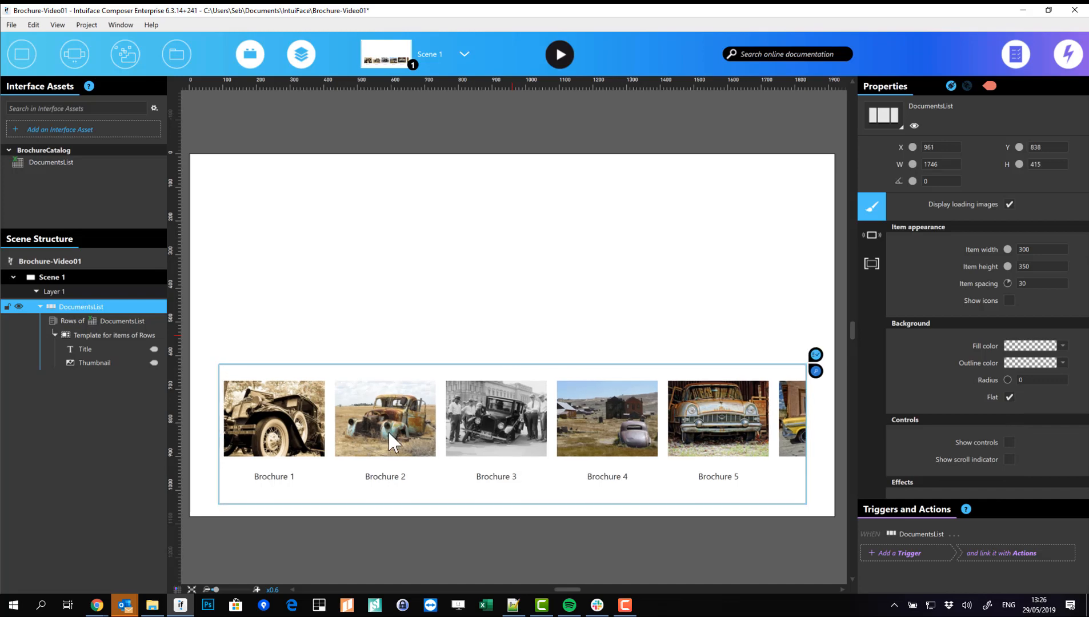
Step: Move the collection down to the scene's lower edge, at about Y 872
left_click(385, 323)
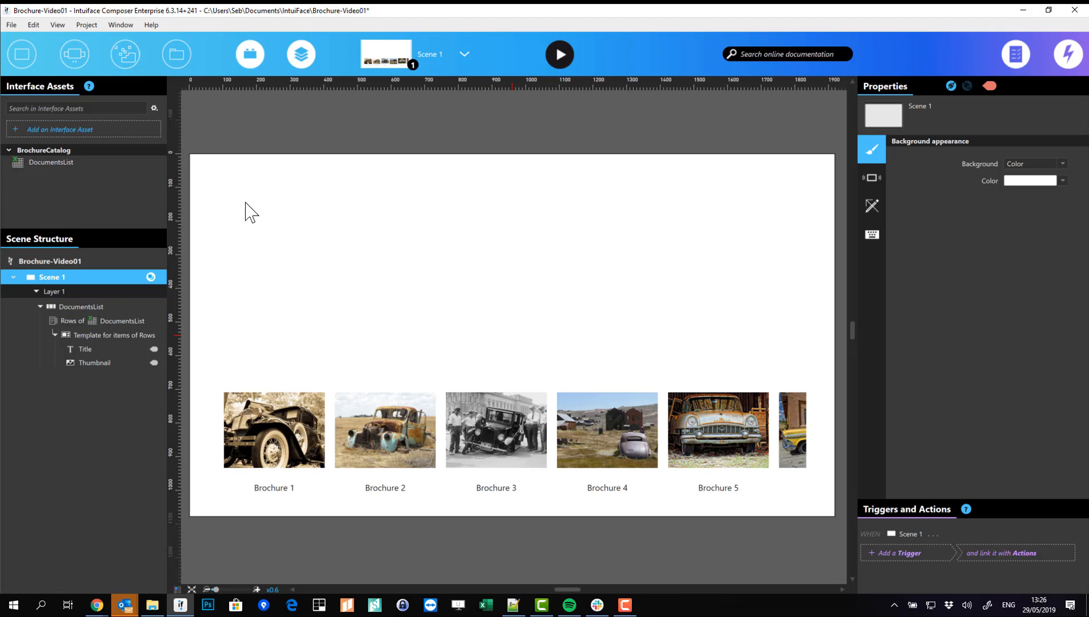
left_click(222, 381)
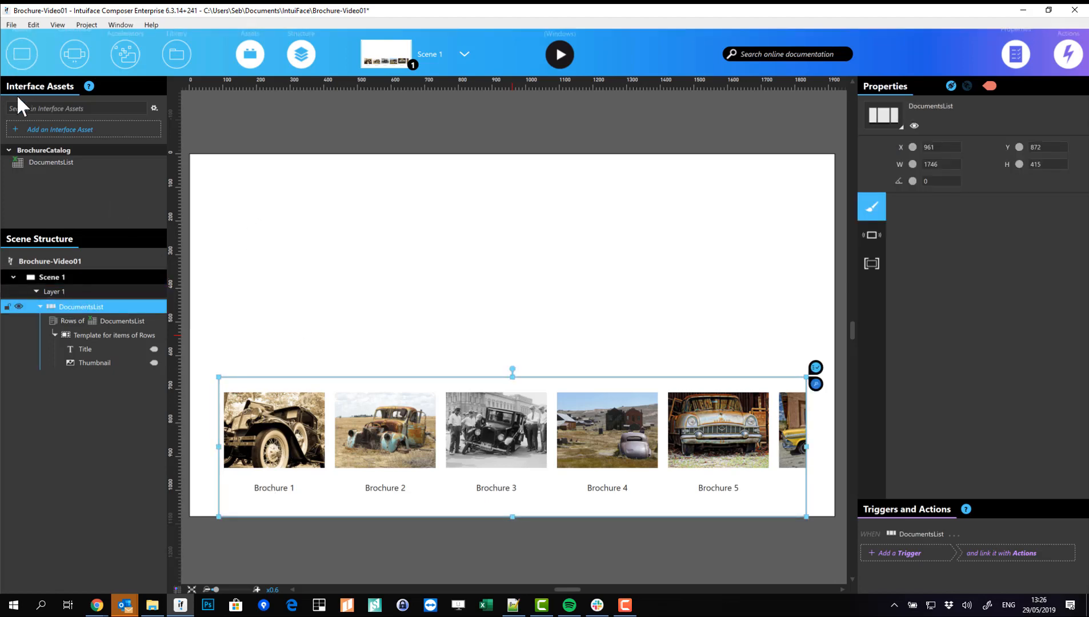
Step: Add a Document asset above the collection and enlarge it to about 610 by 686
left_click(21, 54)
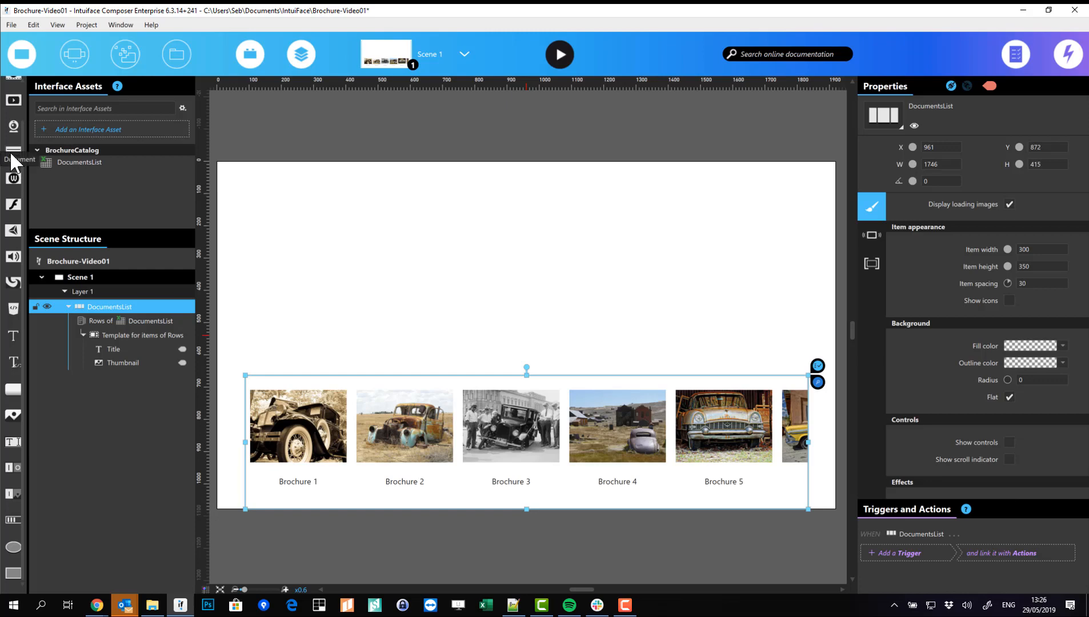
left_click_drag(12, 151, 517, 250)
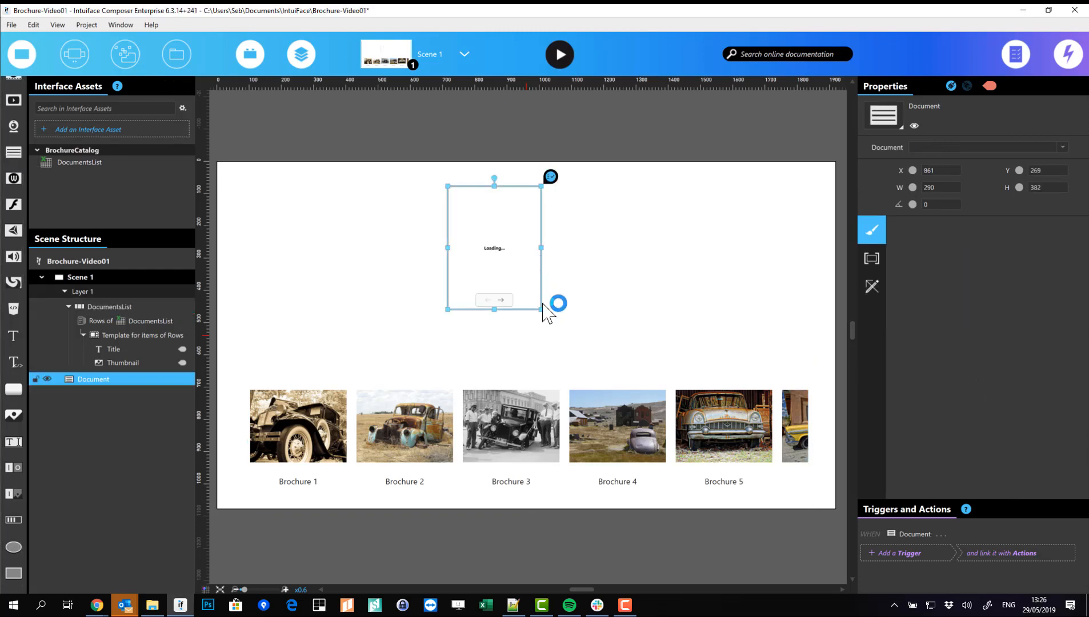
left_click_drag(542, 311, 643, 387)
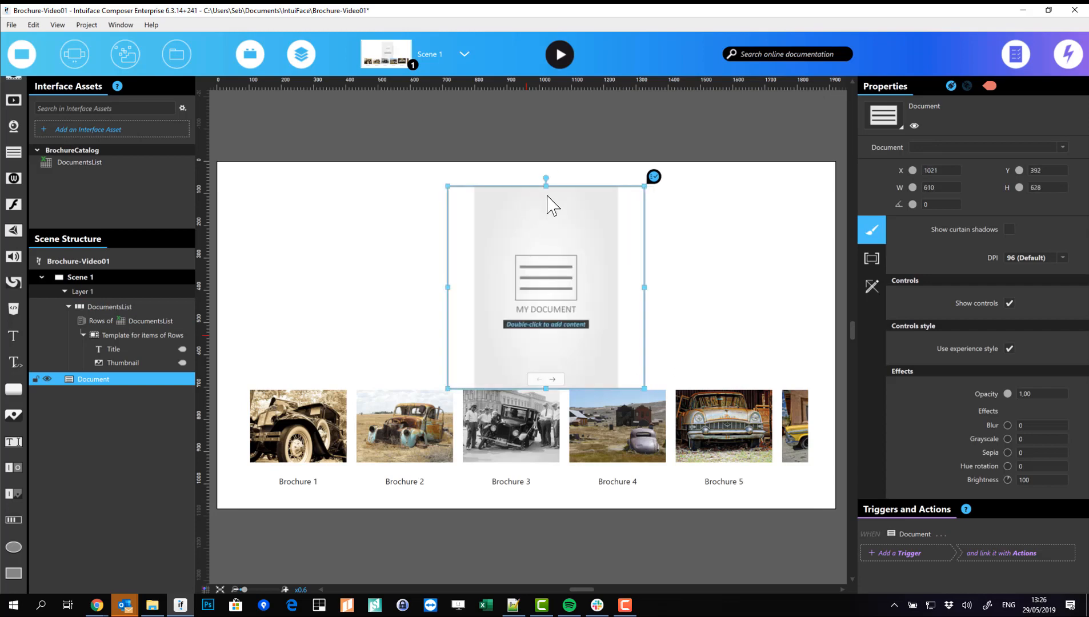
mouse_move(547, 177)
left_mouse_down()
mouse_move(547, 155)
mouse_move(544, 167)
left_mouse_up()
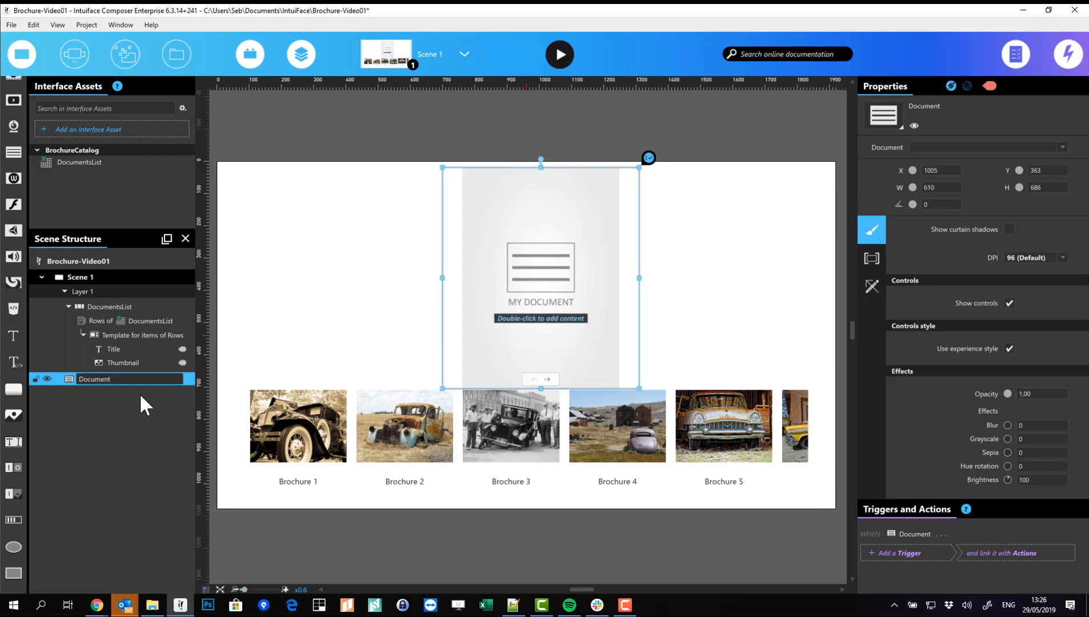
Step: Rename the Document asset as Placeholder Document
key("Home")
type("Placehold")
key("Return")
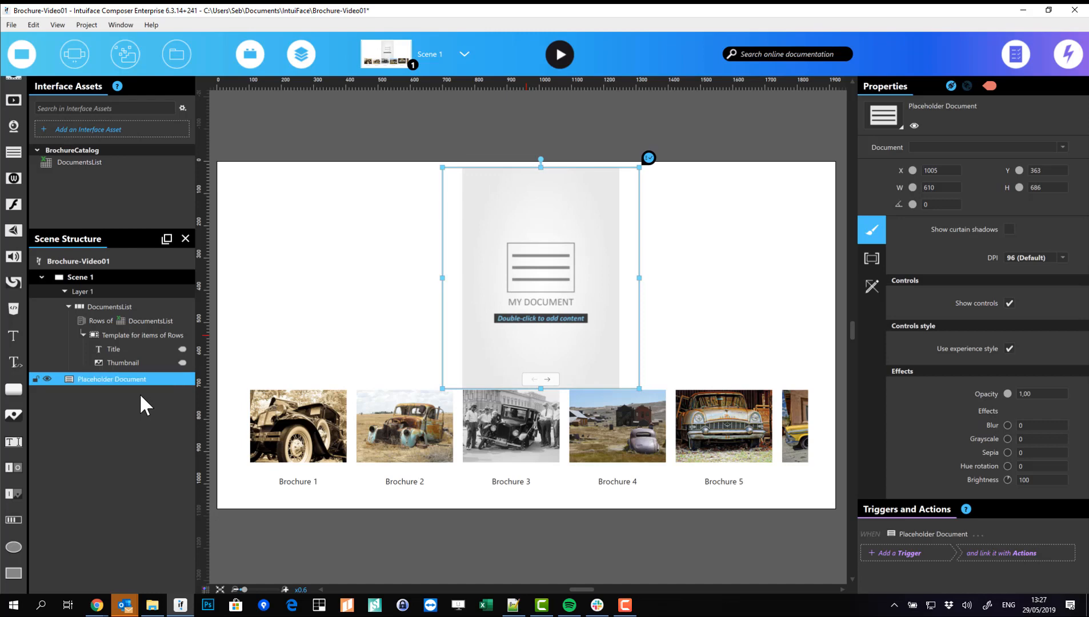
Step: Lower the DocumentsList collection's upper edge slightly so it clears the Placeholder Document
left_click(268, 413)
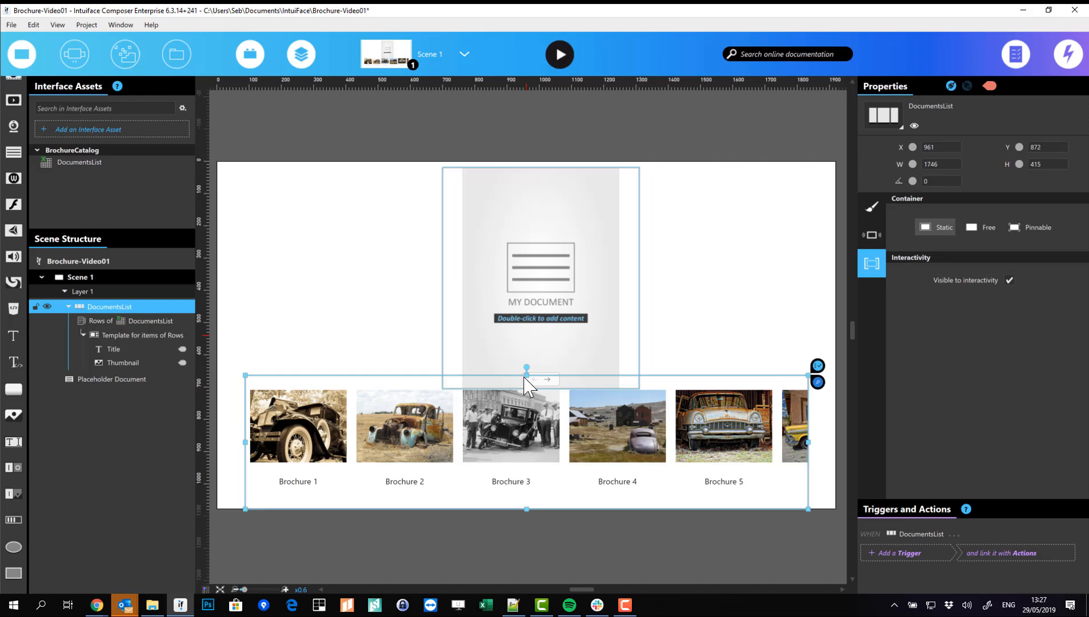
left_click_drag(526, 368, 527, 378)
Step: Give the collection's item template an "is tapped" trigger with a Change document action on Placeholder Document
double_click(371, 447)
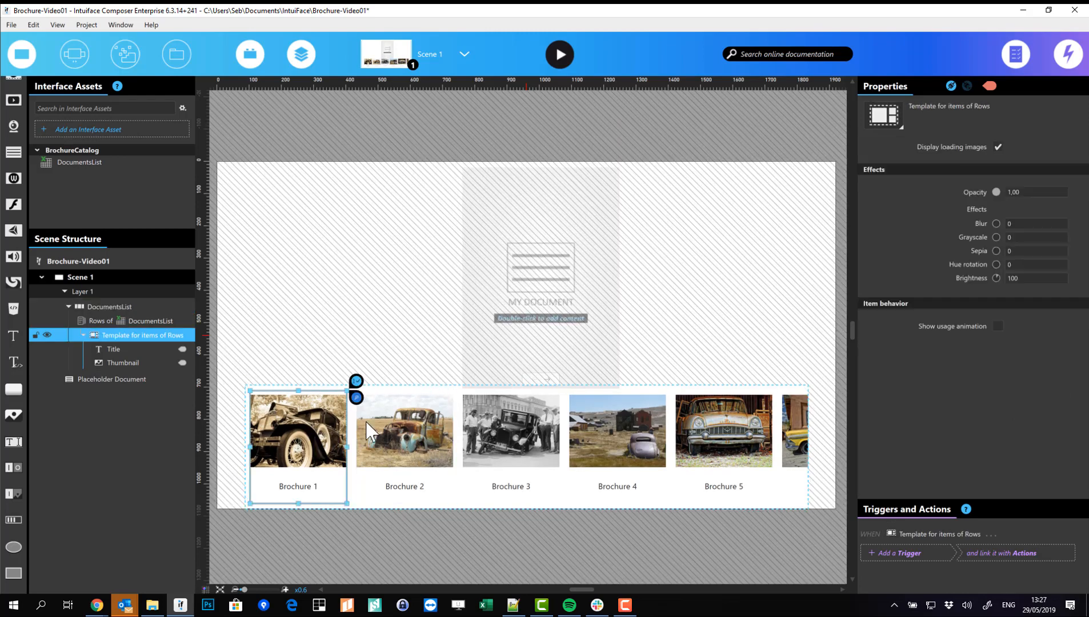
left_click(411, 430)
left_click(525, 440)
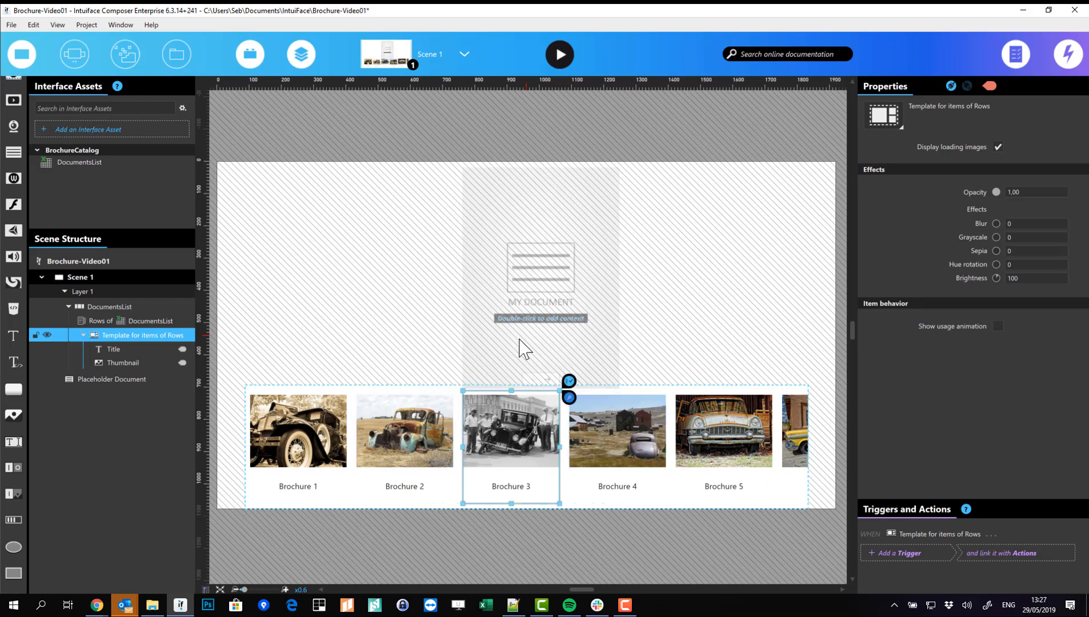
left_click(914, 553)
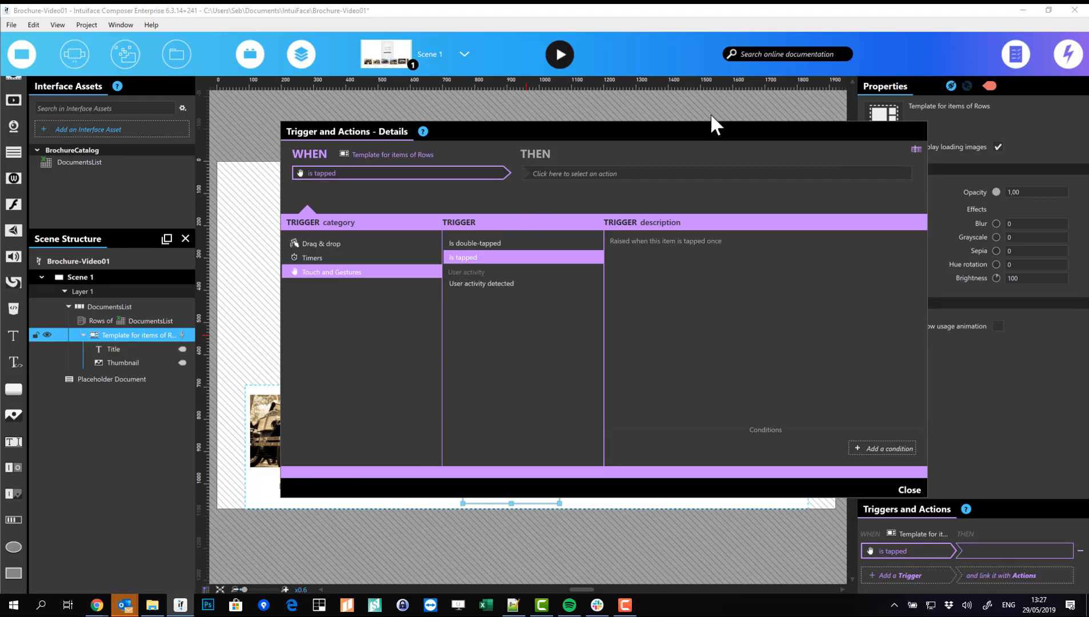
left_click(625, 173)
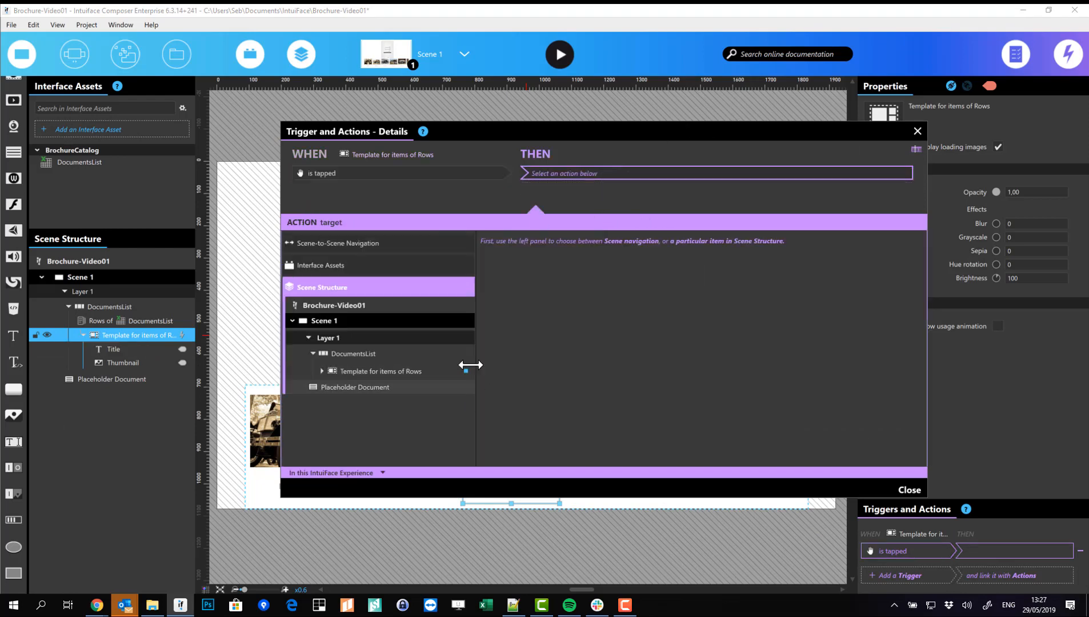
left_click(352, 391)
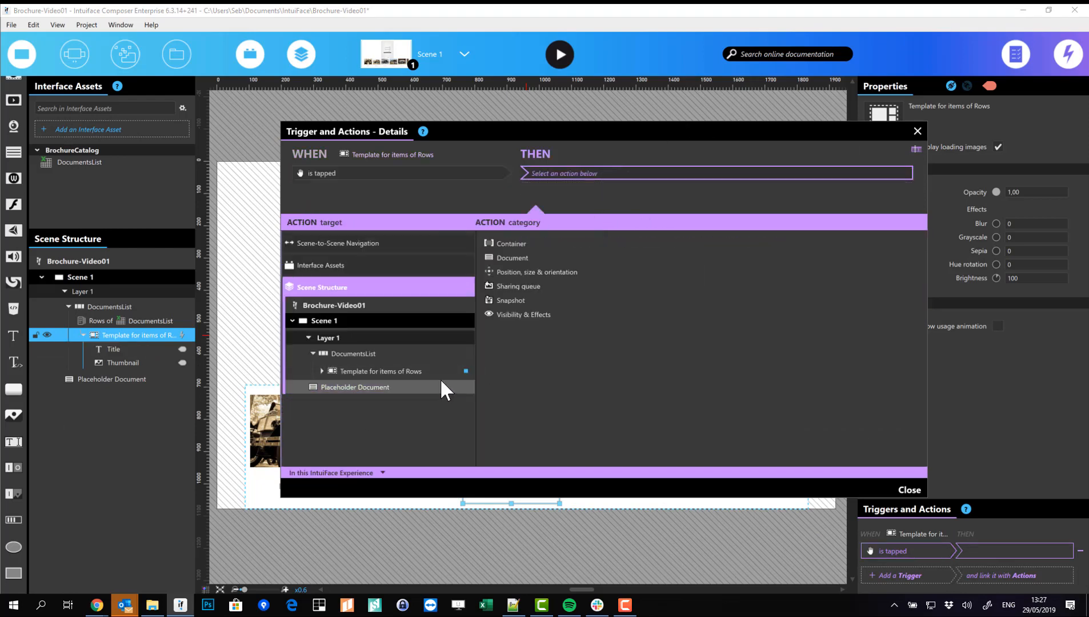
left_click(505, 257)
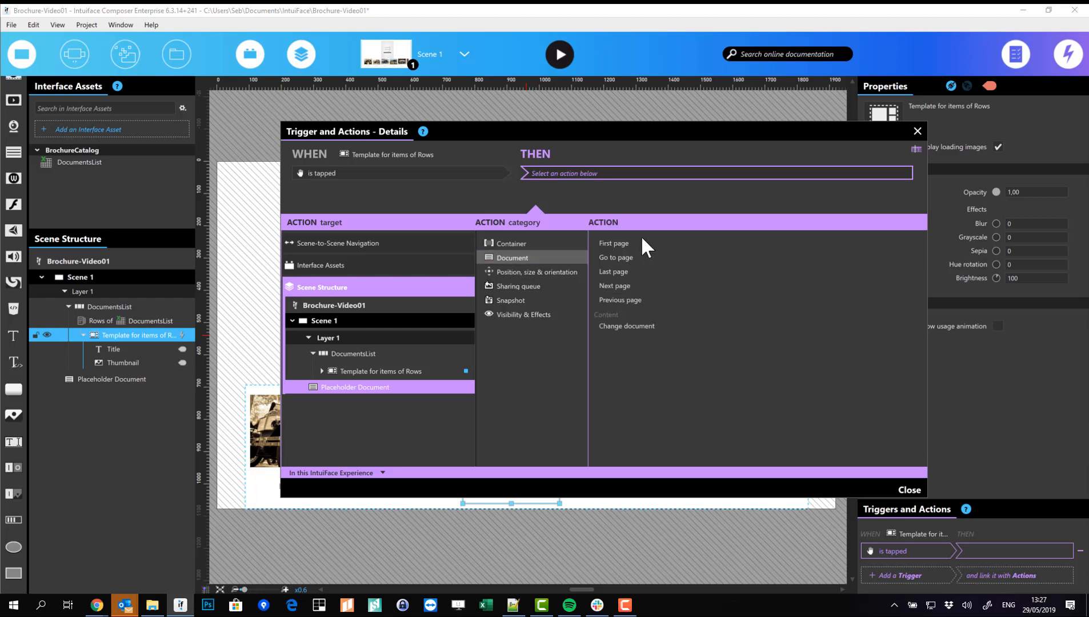
left_click(630, 325)
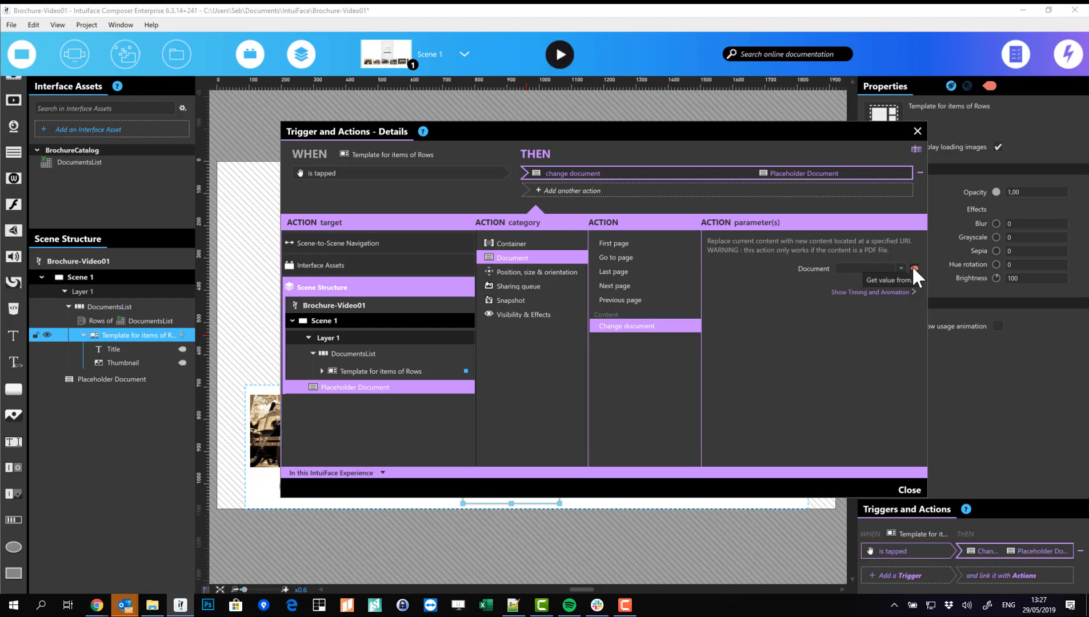
Step: Bind the action's Document parameter to the PDF column of each item in the Rows data feed
left_click(912, 266)
left_click(479, 165)
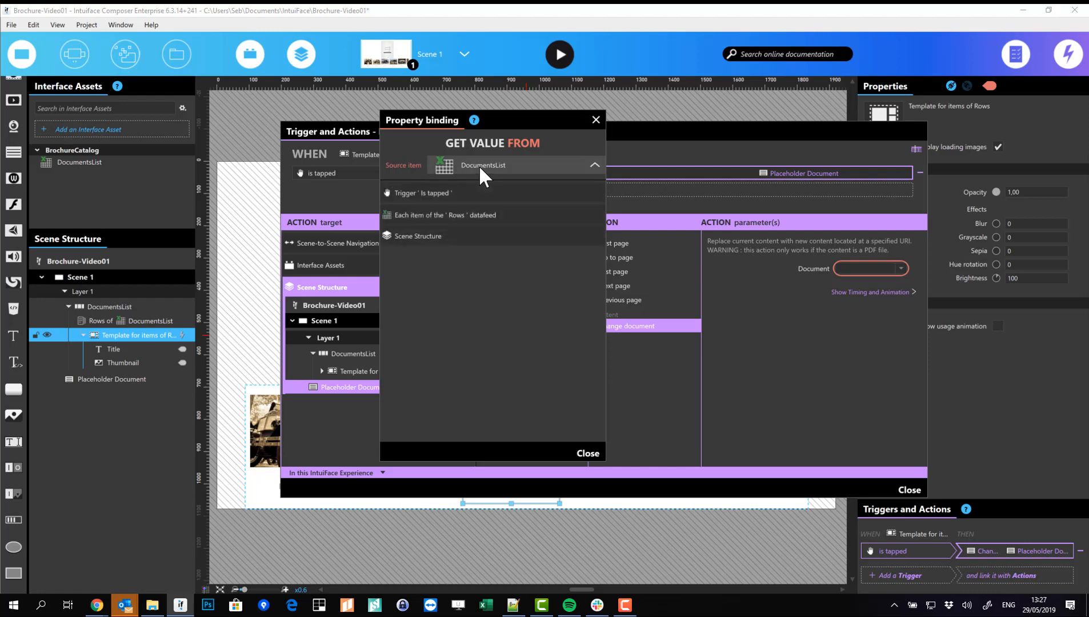
left_click(502, 215)
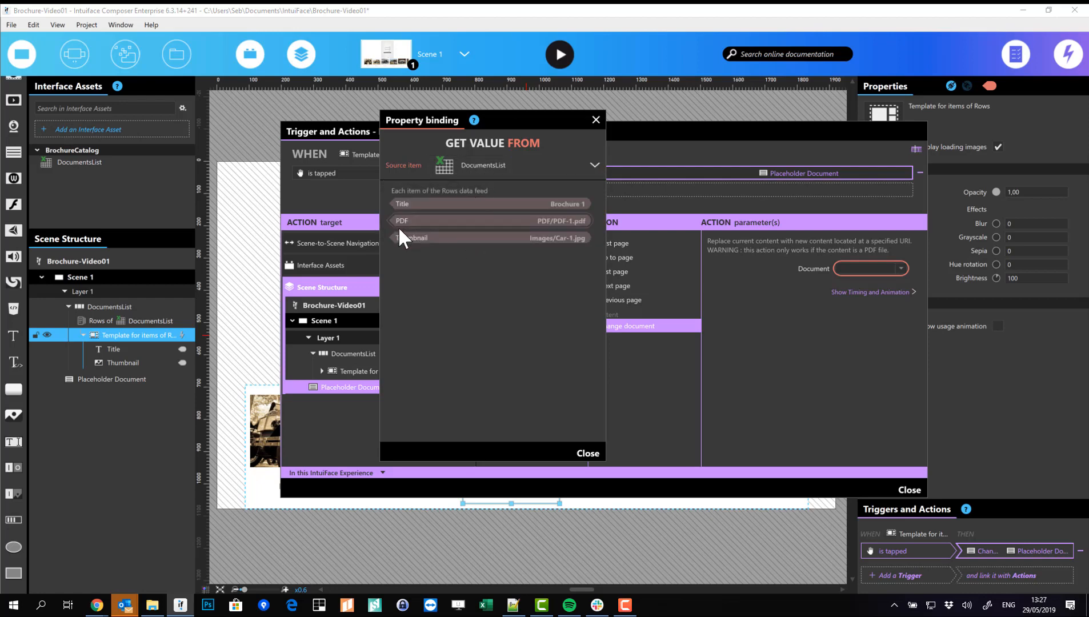
left_click(511, 221)
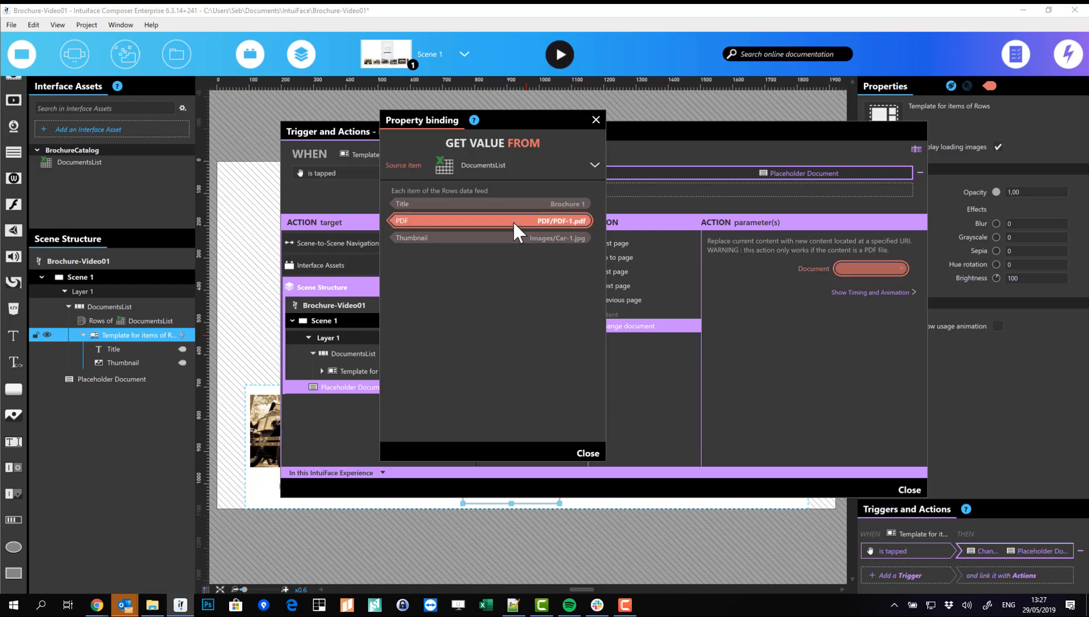
left_click(580, 451)
left_click(915, 490)
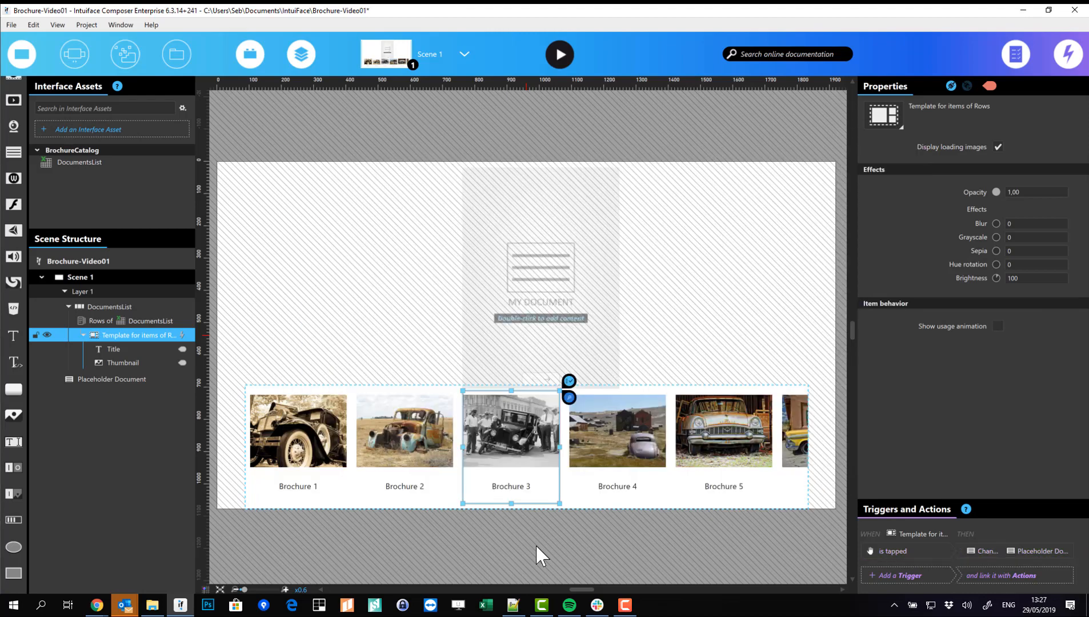
Step: Play the experience, display Brochure 1's PDF and page through to page 3
left_click(536, 544)
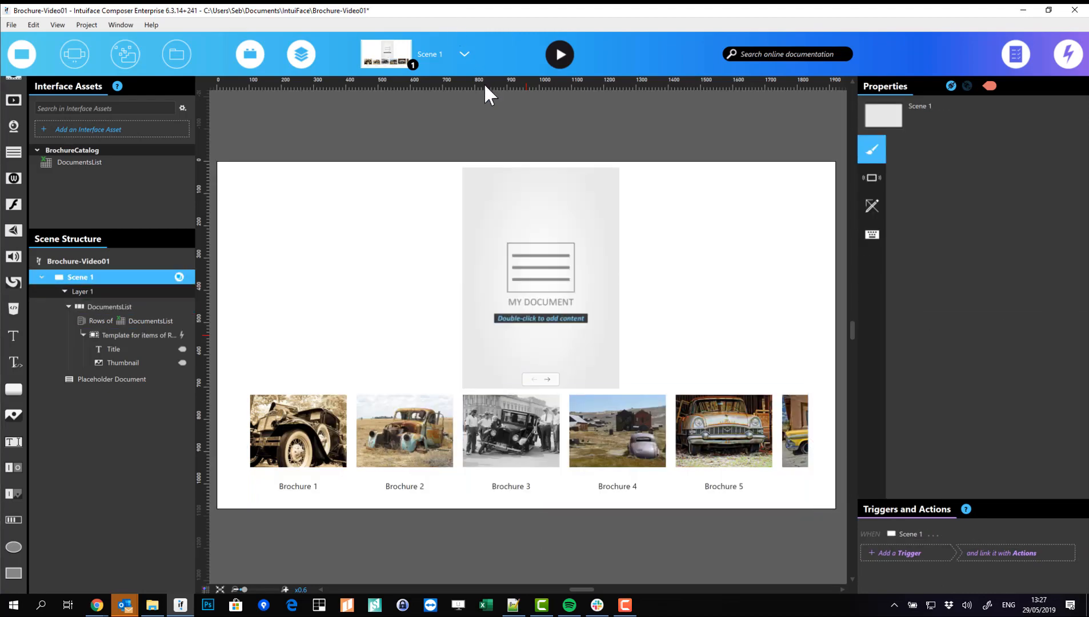
left_click(557, 59)
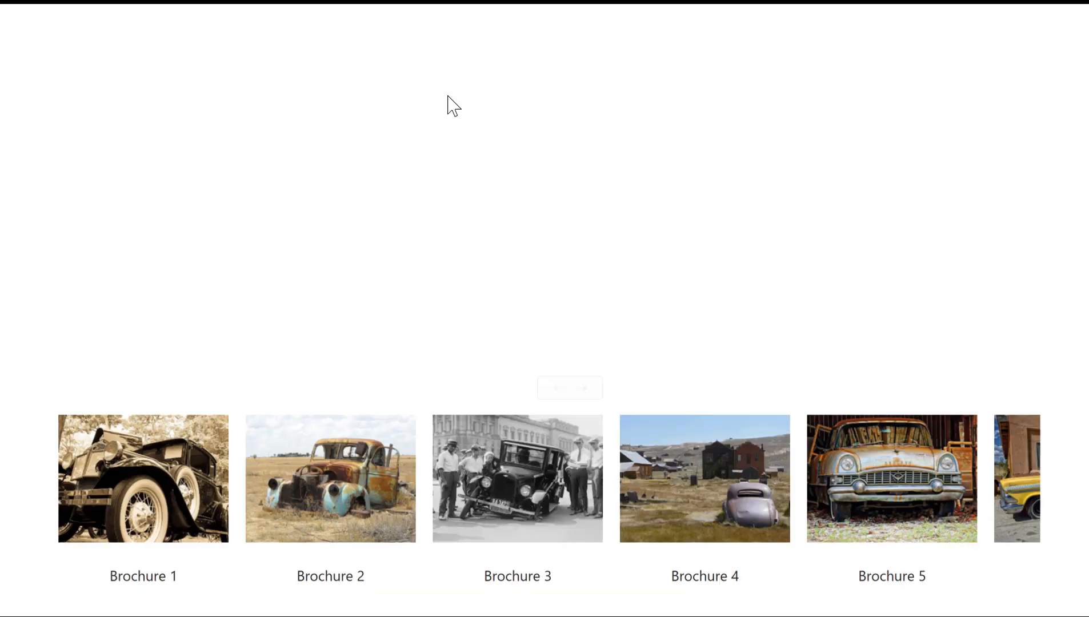
left_click(148, 469)
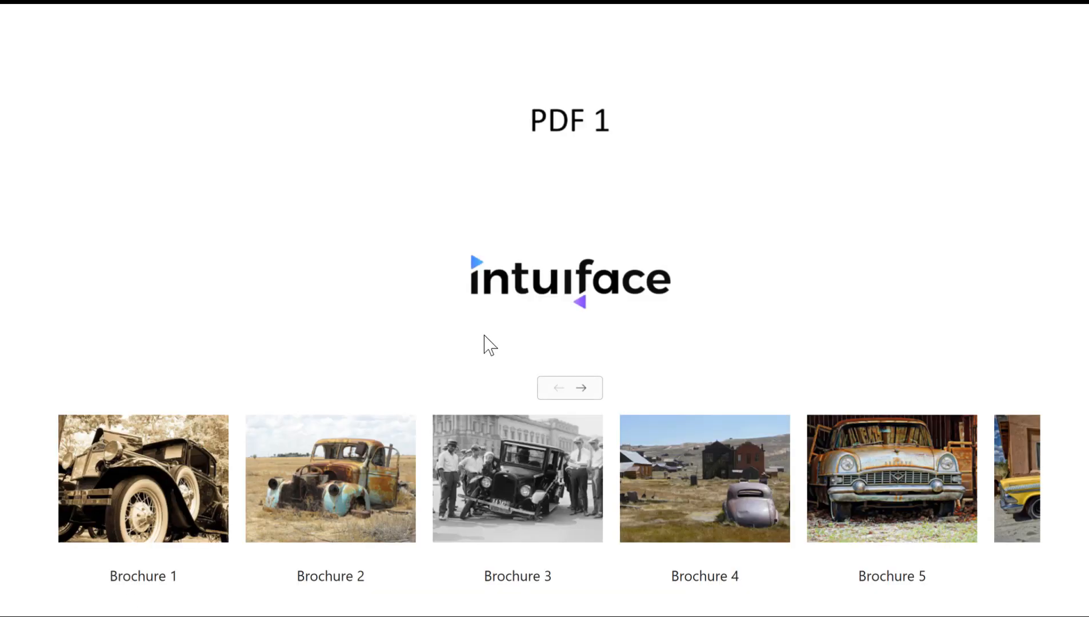
left_click(582, 389)
left_click(582, 389)
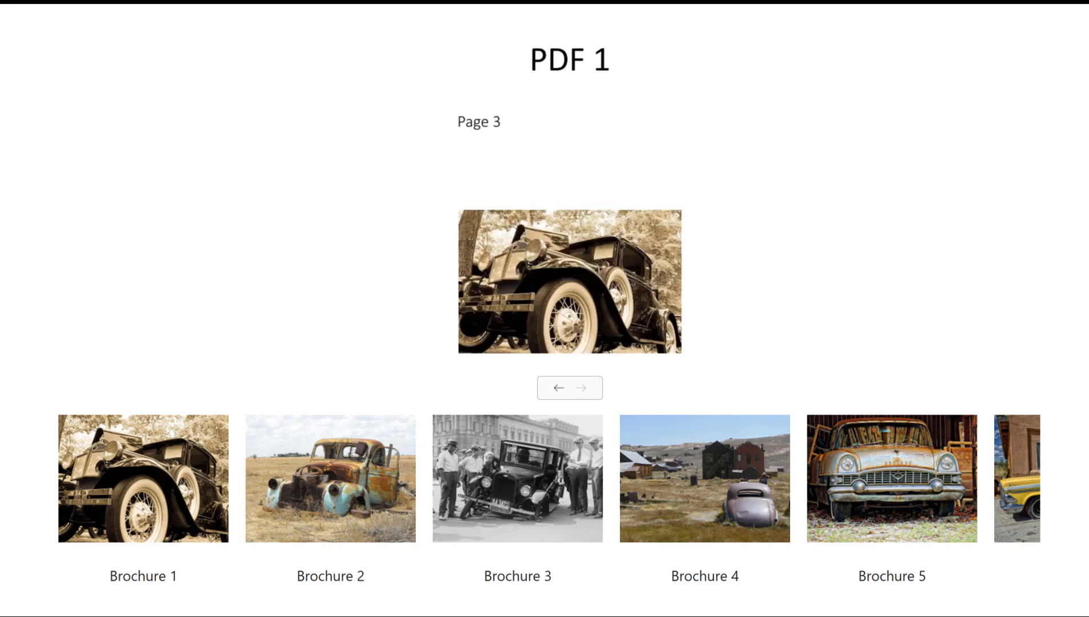
Step: Display Brochure 4's PDF, page through to page 3 and leave play mode
left_click(714, 472)
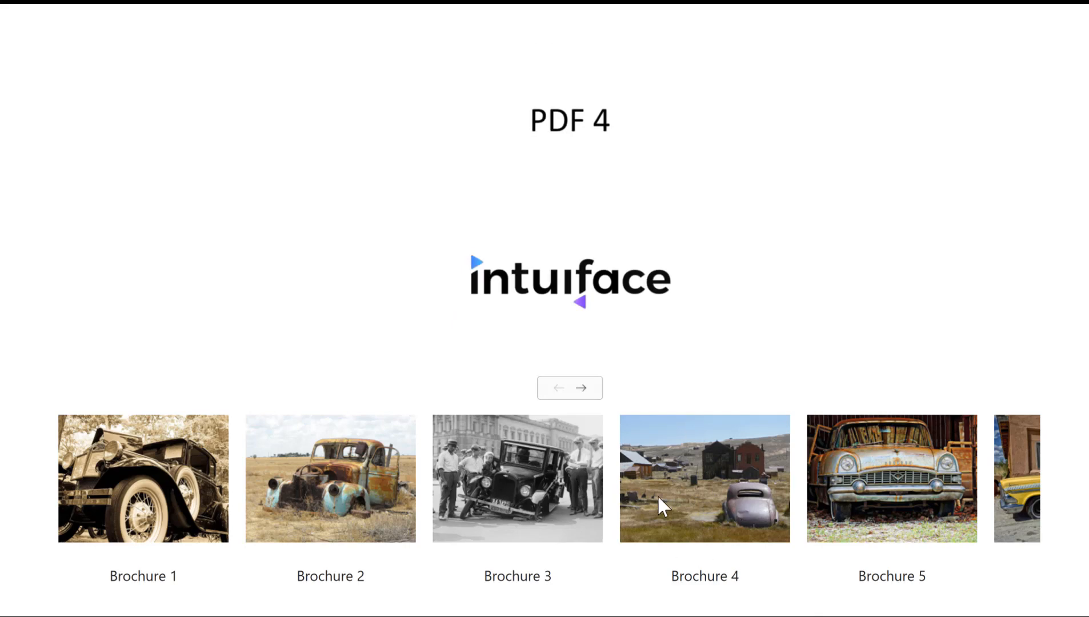
left_click(582, 388)
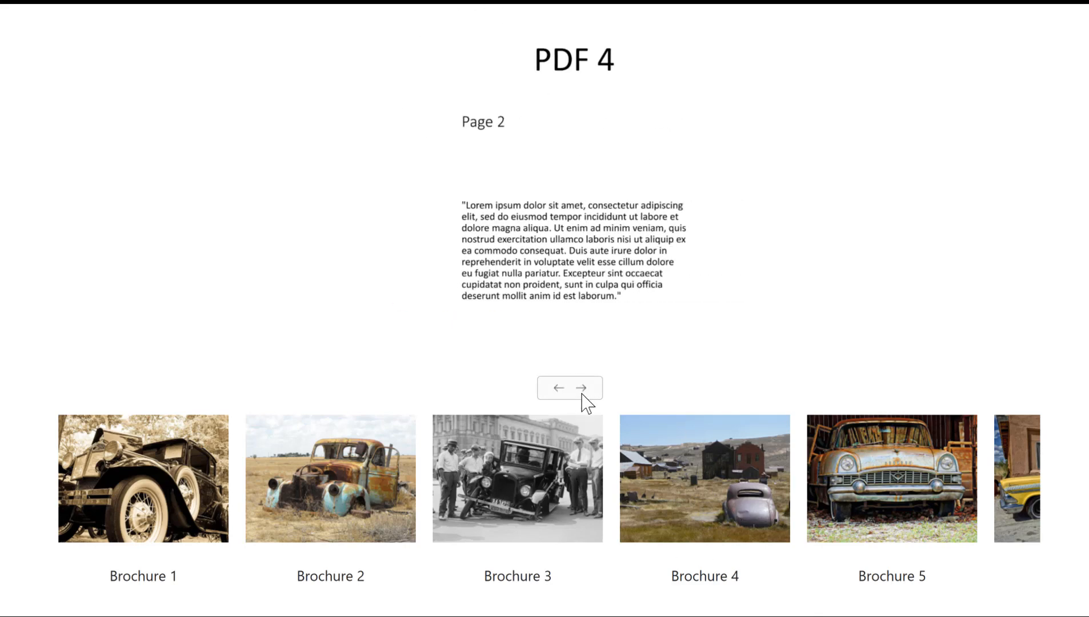
left_click(580, 388)
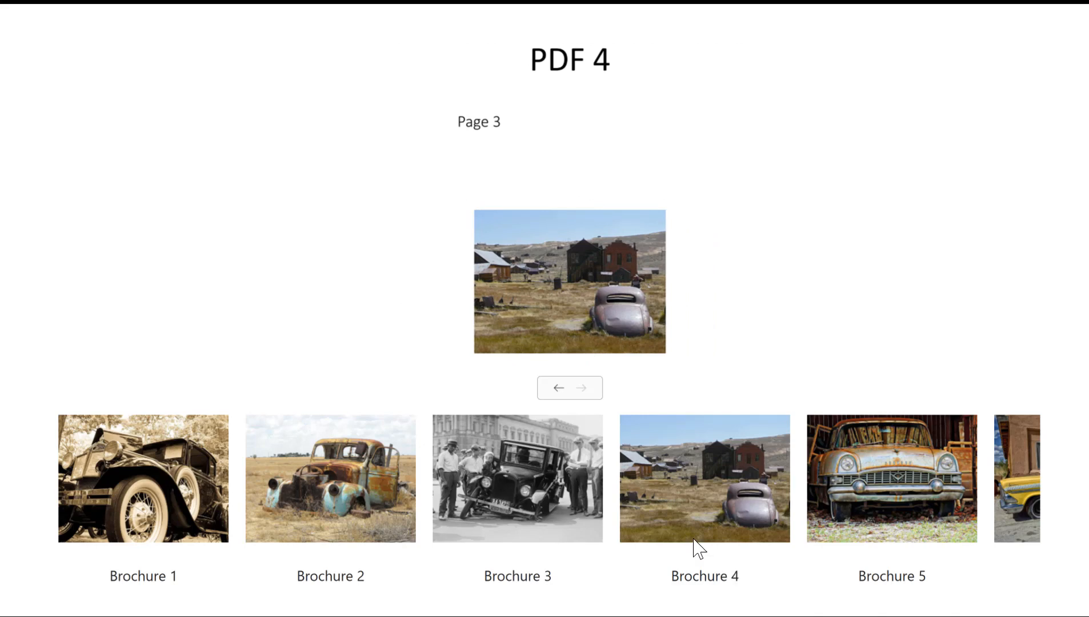
key("Escape")
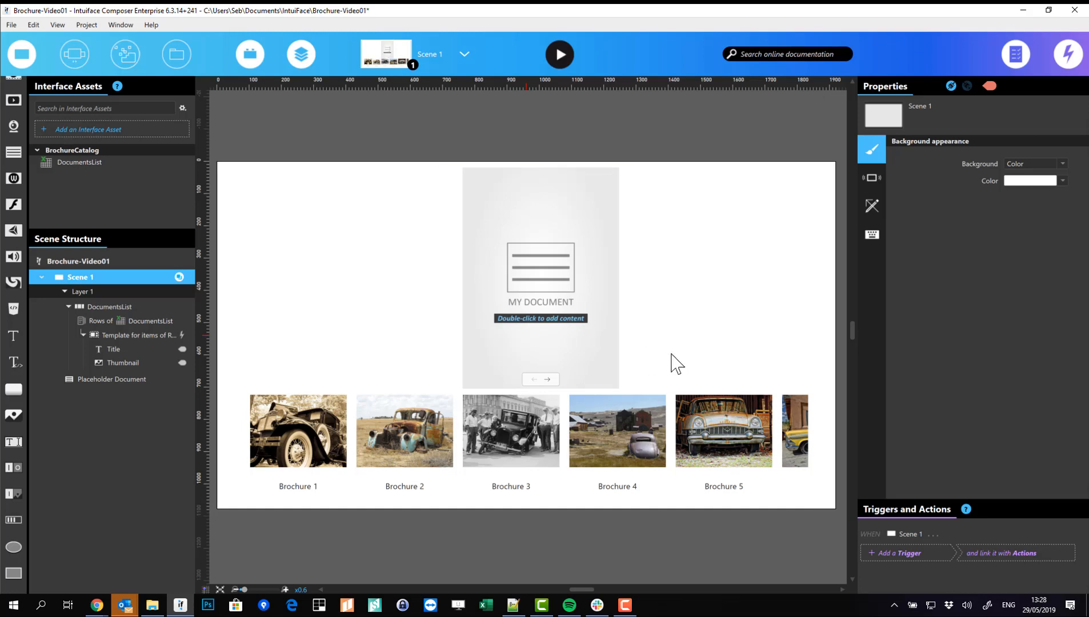
Step: Add a layer named "Document popup layer" to Scene 1 and move Placeholder Document into it
left_click(564, 316)
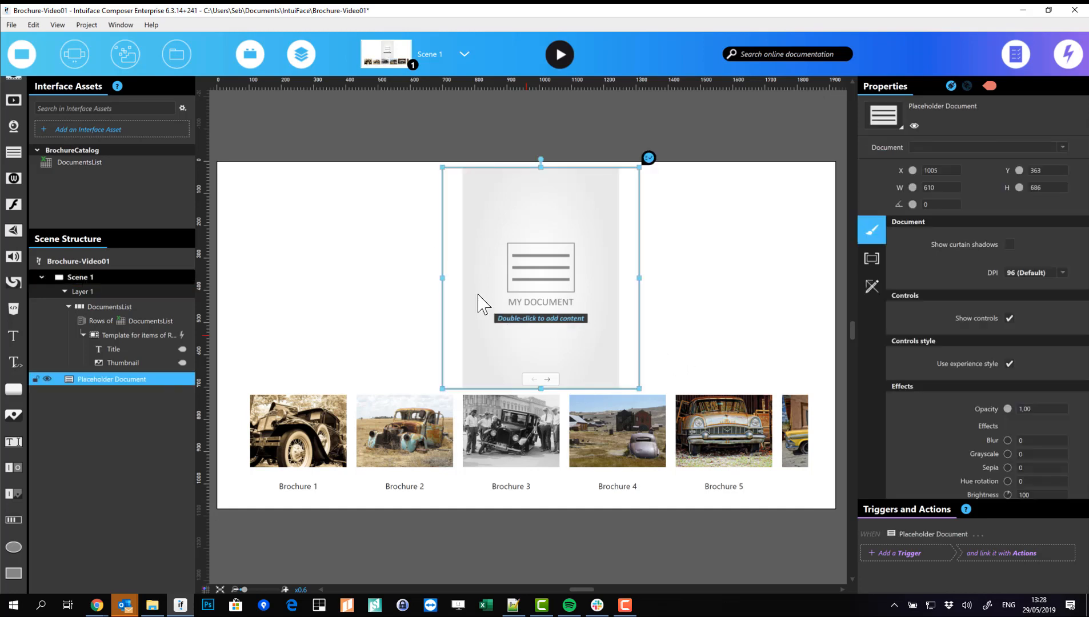
left_click(162, 277)
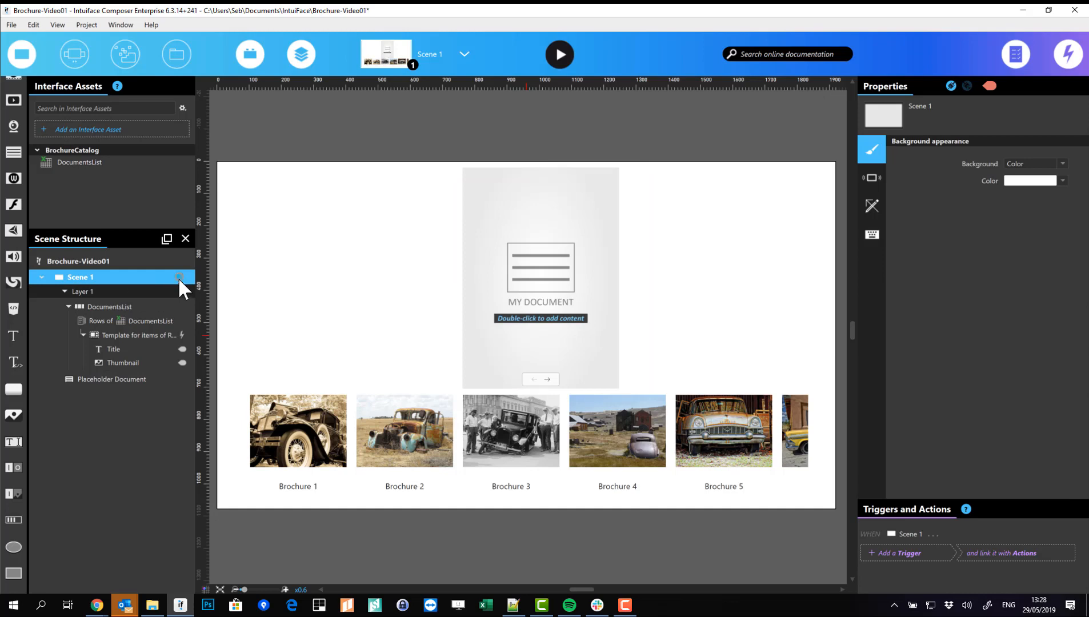
left_click(178, 277)
double_click(88, 395)
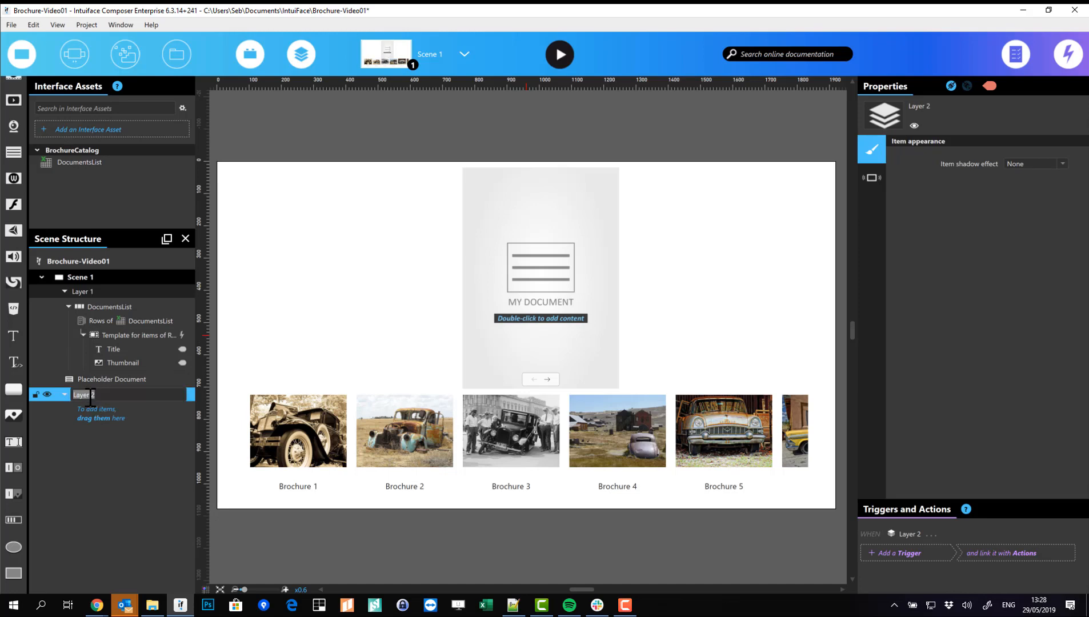
type("Document popup l")
key("Return")
left_click_drag(81, 379, 110, 397)
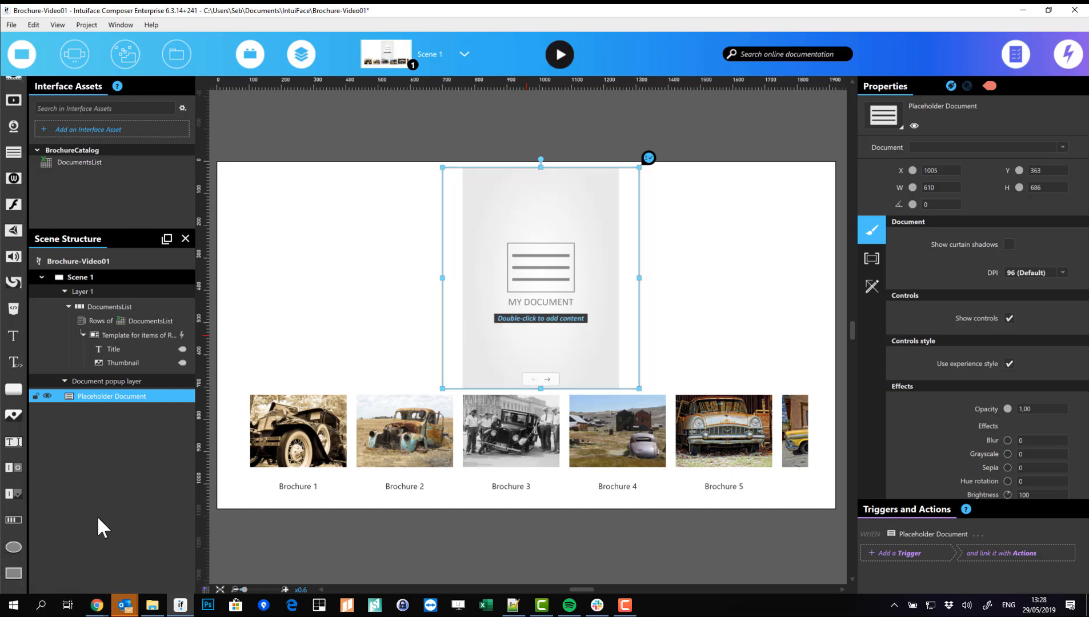
Step: Add a Rectangle to the Document popup layer and stretch it to cover the whole scene
left_click_drag(12, 575, 116, 383)
left_click_drag(478, 305, 219, 163)
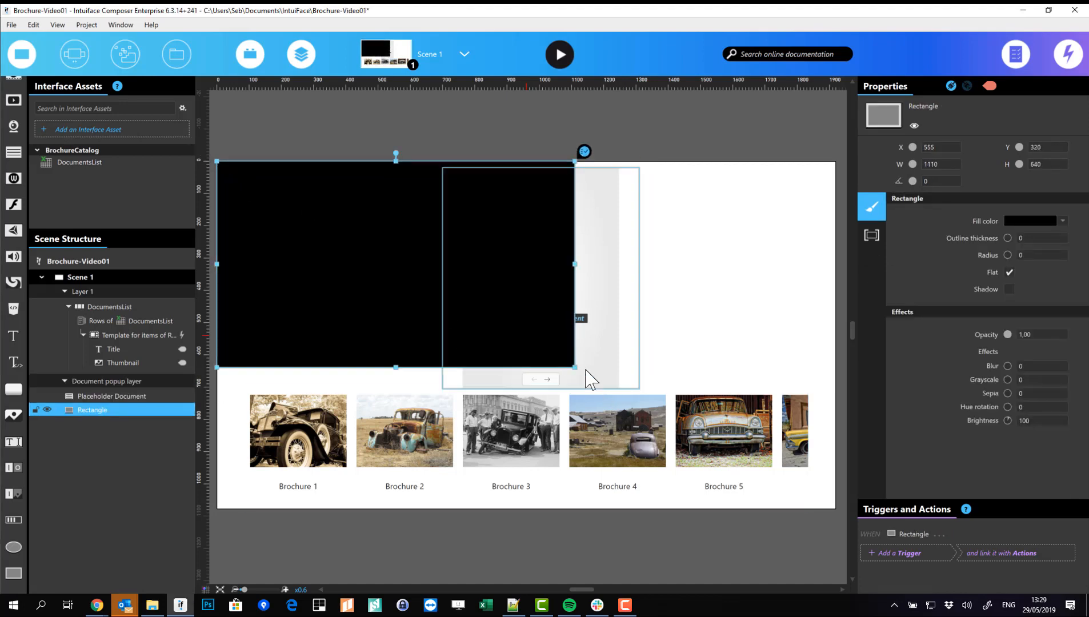
left_click_drag(573, 366, 838, 510)
Step: Reduce the rectangle's black fill to 59% opacity, fit it to the scene's width, and place it behind Placeholder Document
left_click(1020, 221)
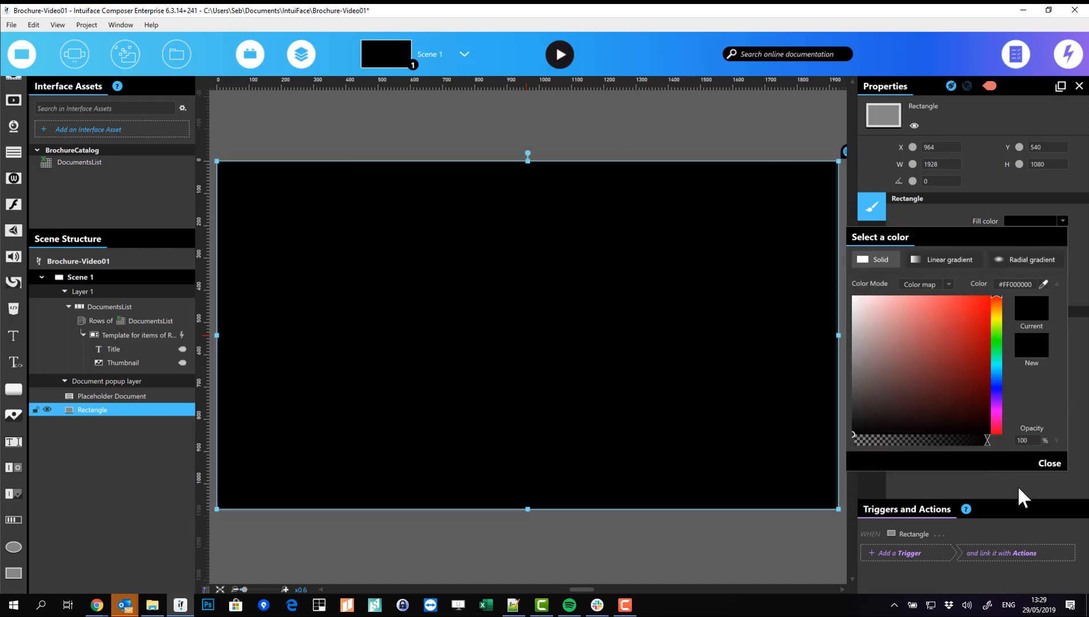
left_click_drag(987, 439, 935, 444)
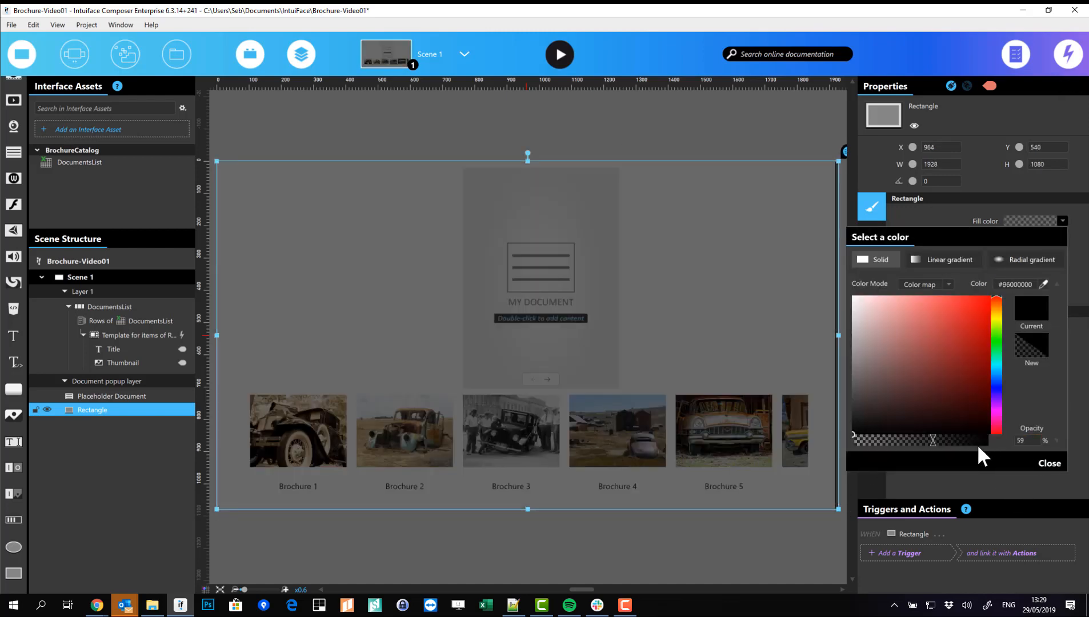
left_click_drag(835, 334, 832, 334)
left_click_drag(105, 411, 111, 391)
Step: Enlarge Placeholder Document to about 887 by 997 and center it horizontally in the scene at X 960, Y 526
left_click(540, 240)
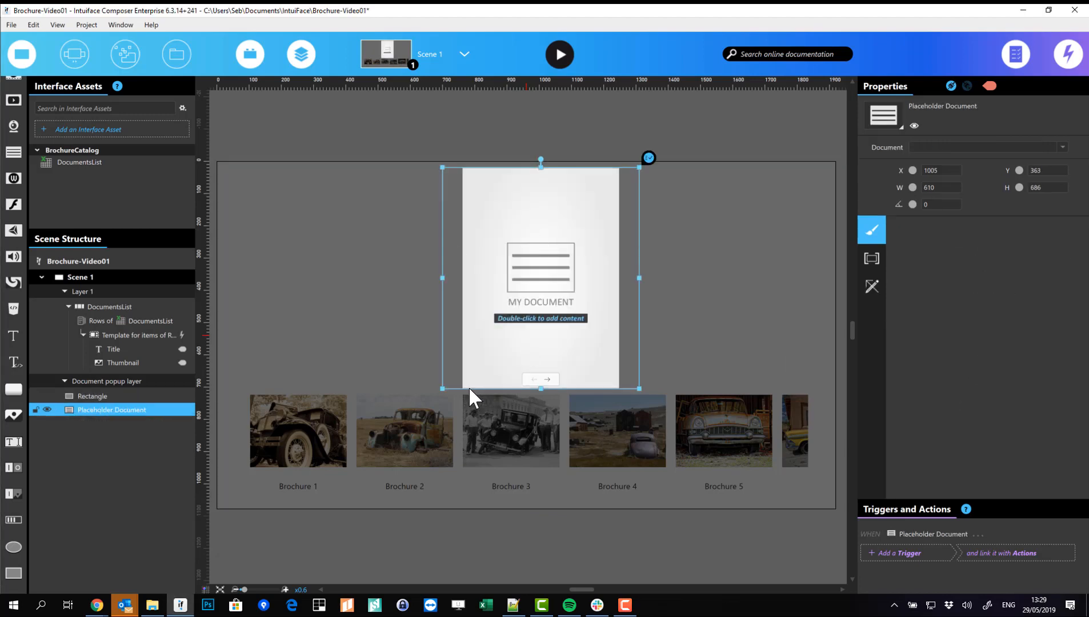
left_click_drag(442, 389, 360, 493)
left_click_drag(463, 383, 498, 389)
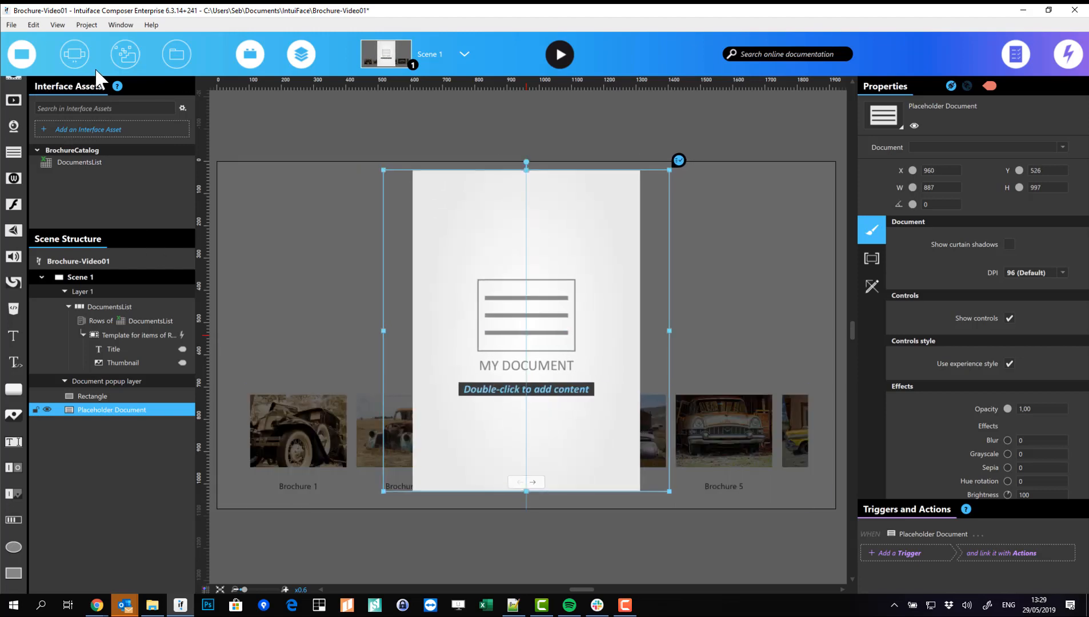
Step: Place the white round Close button design accelerator in the scene's upper-right corner, at about X 1834, Y 78
left_click(128, 55)
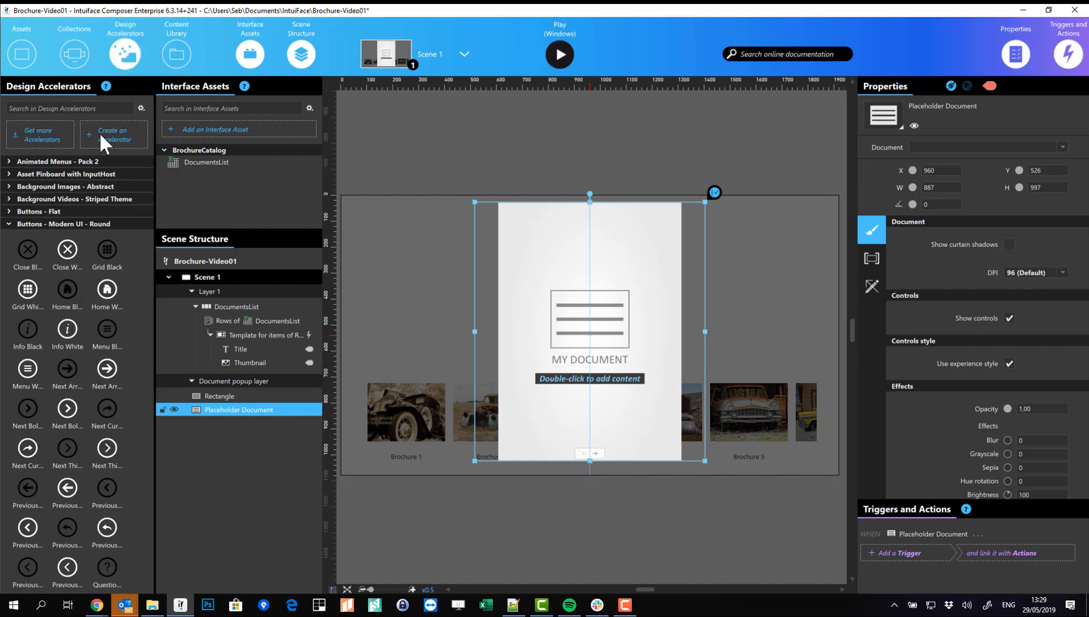
left_click_drag(67, 250, 825, 215)
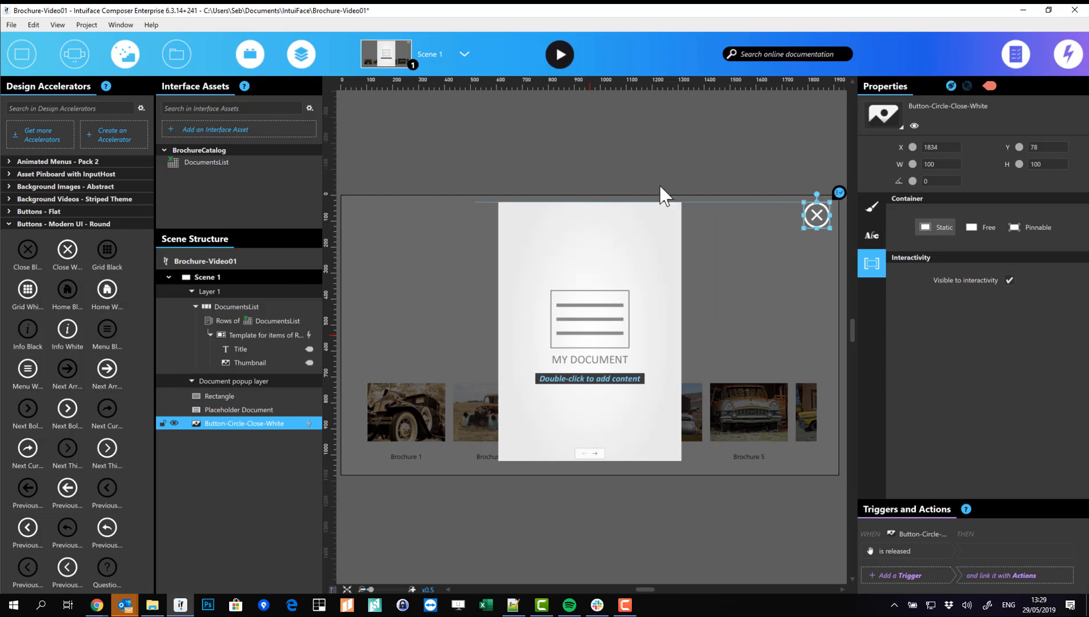
left_click(144, 90)
left_click(372, 123)
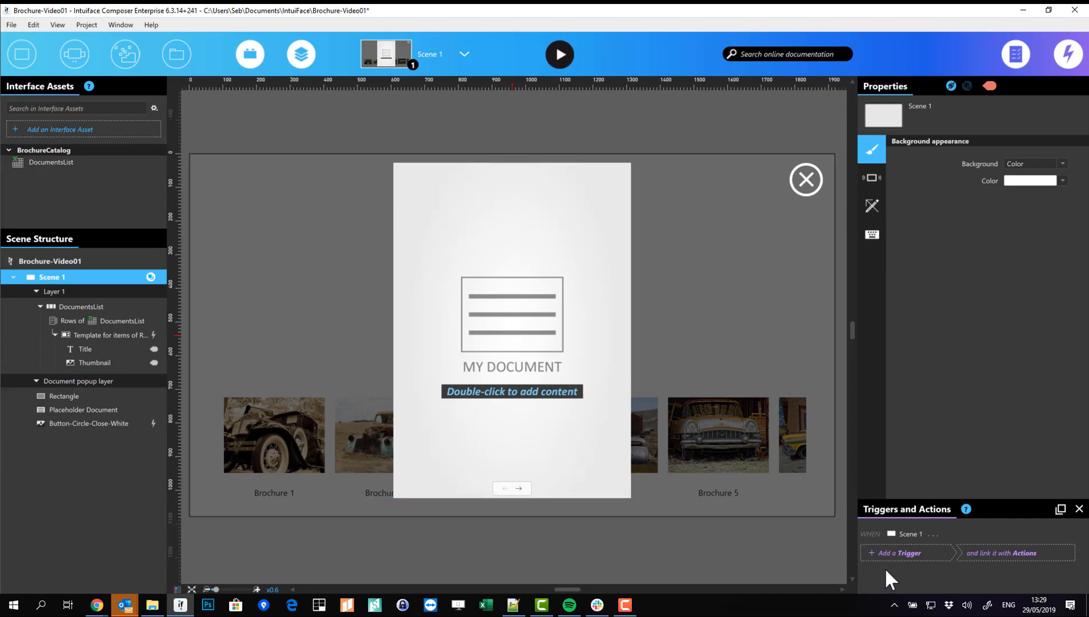
Step: Make the white Close button hide the Document popup layer when it is released
left_click(801, 181)
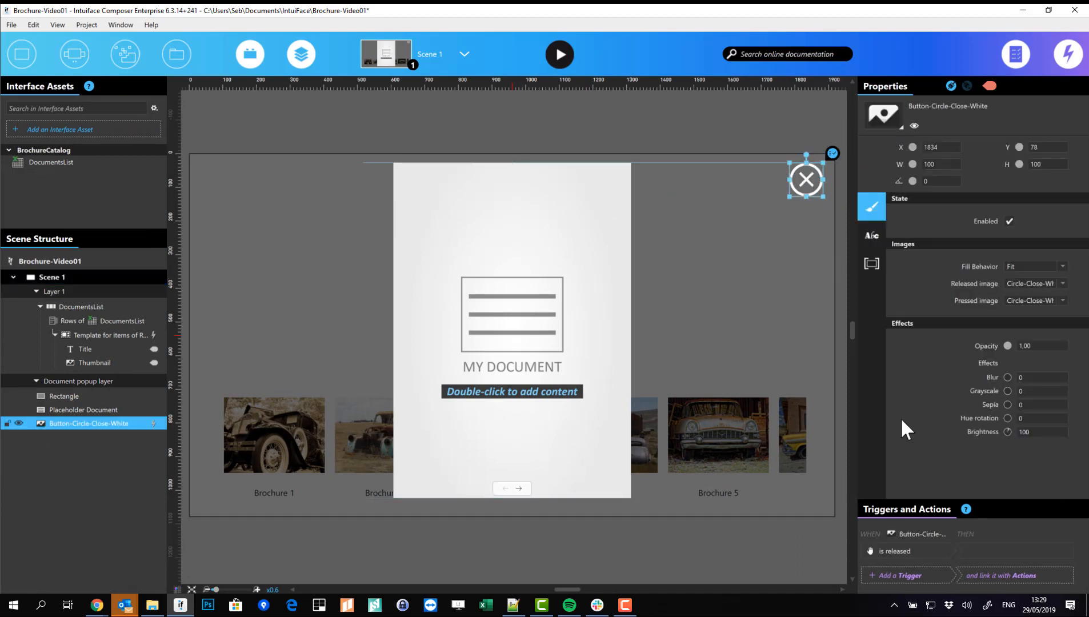
left_click(981, 547)
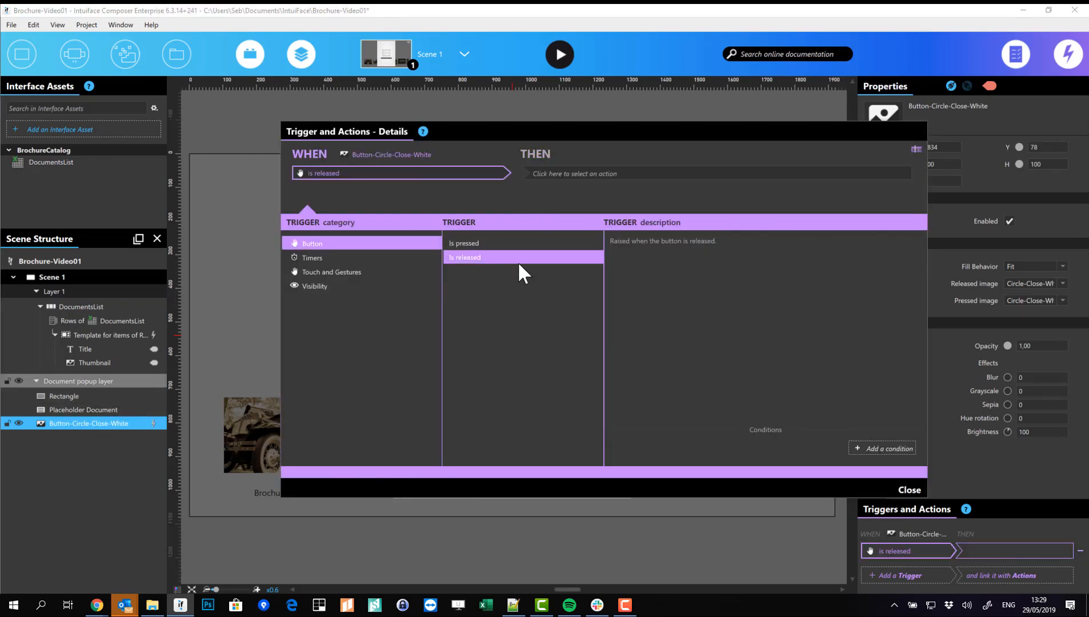
left_click(597, 170)
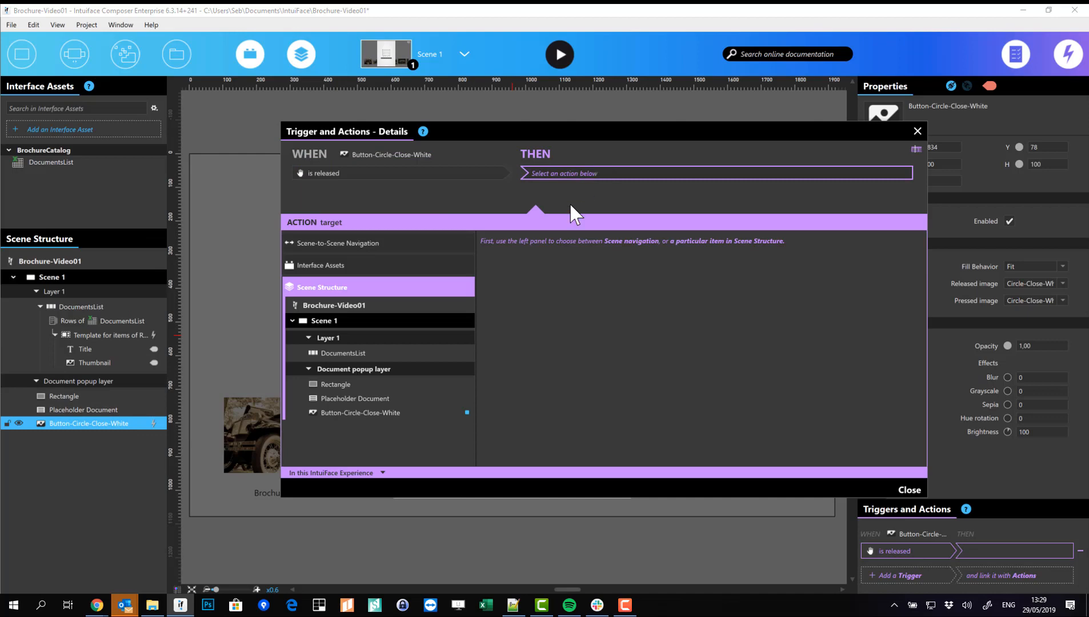
left_click(379, 370)
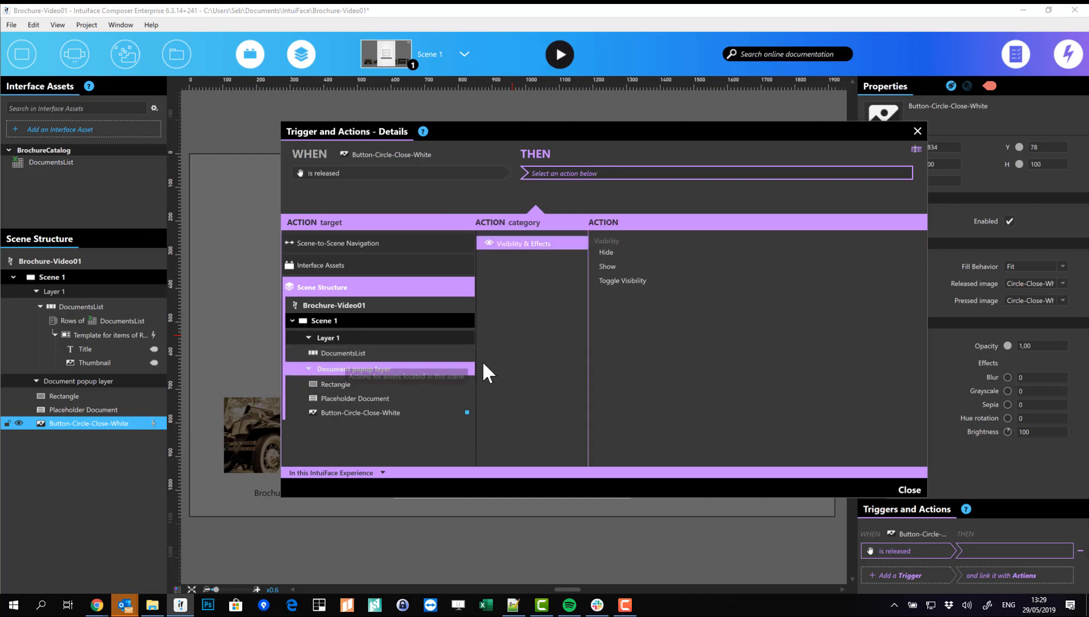
left_click(612, 252)
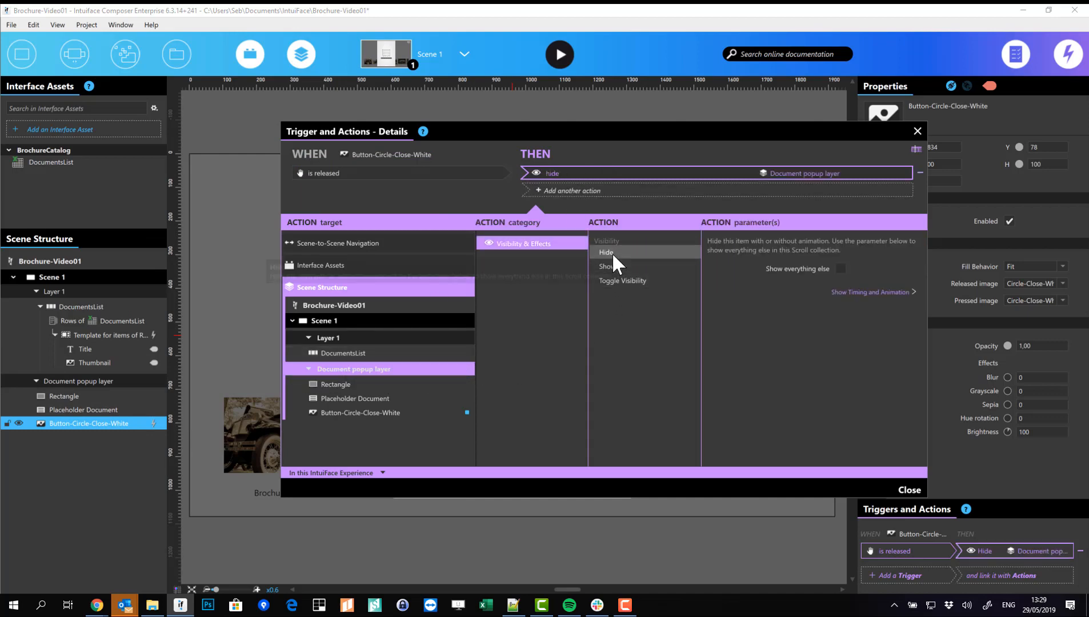
left_click(908, 490)
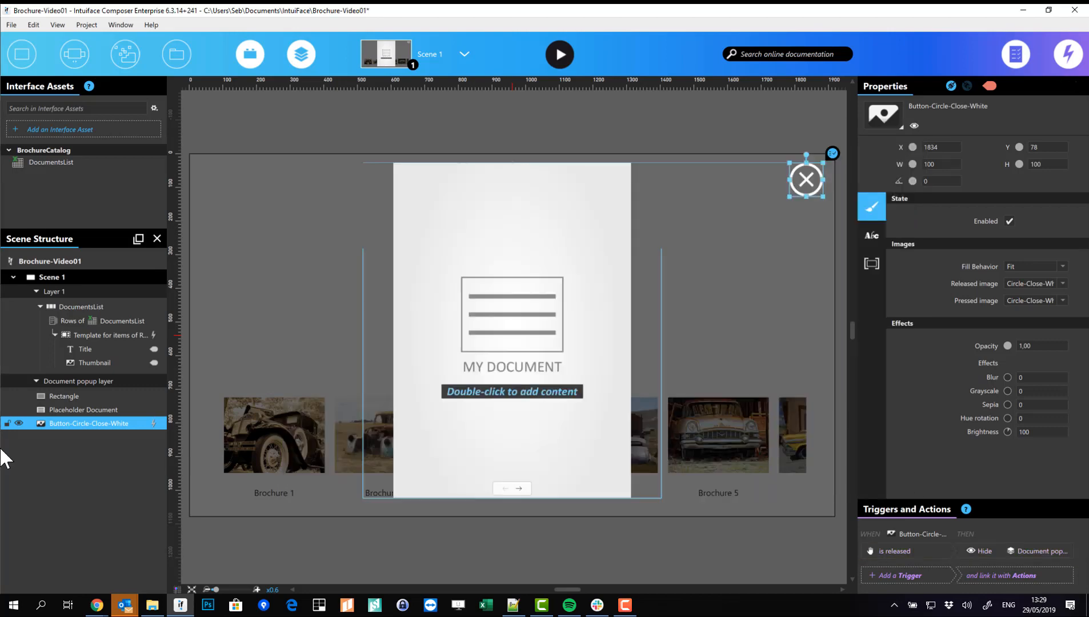
Step: Hide the Document popup layer in the editor and stretch the DocumentsList collection upward to a height of about 968
left_click(17, 380)
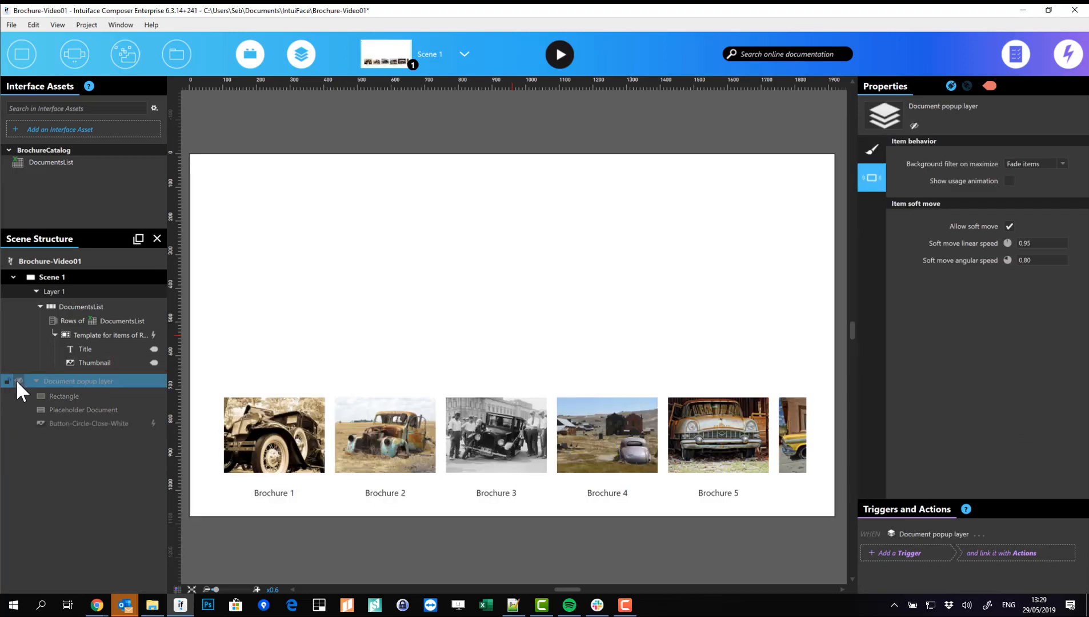
left_click(513, 457)
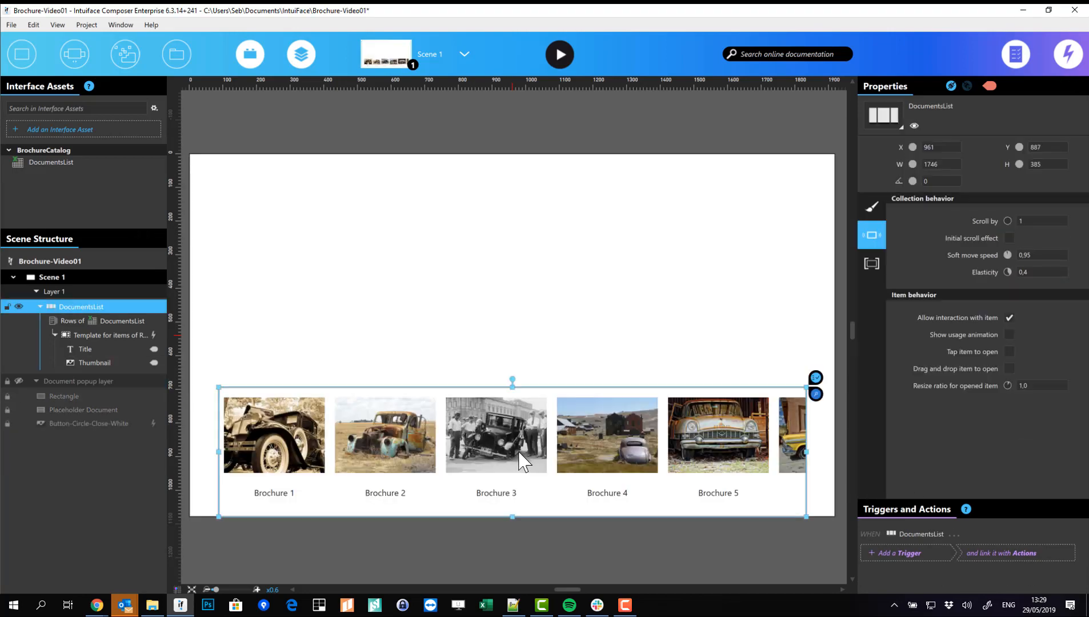
mouse_move(511, 387)
left_mouse_down()
mouse_move(502, 220)
mouse_move(511, 190)
left_mouse_up()
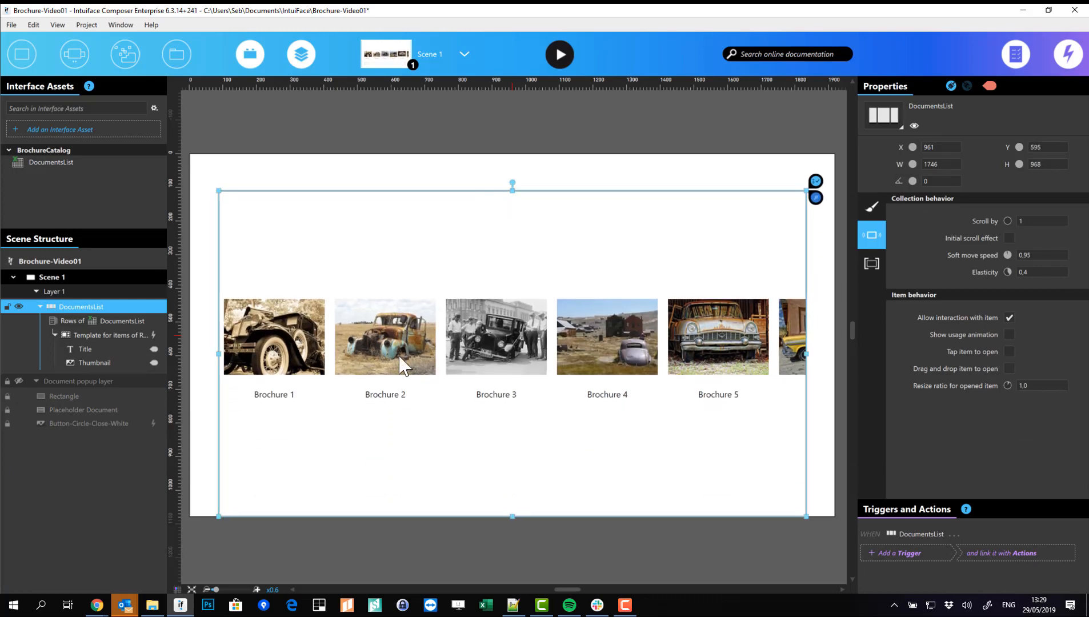
Step: Enlarge the DocumentsList item template proportionally until about three brochures fit across the collection
left_click(275, 325)
left_click_drag(325, 295, 403, 200)
left_click(368, 207)
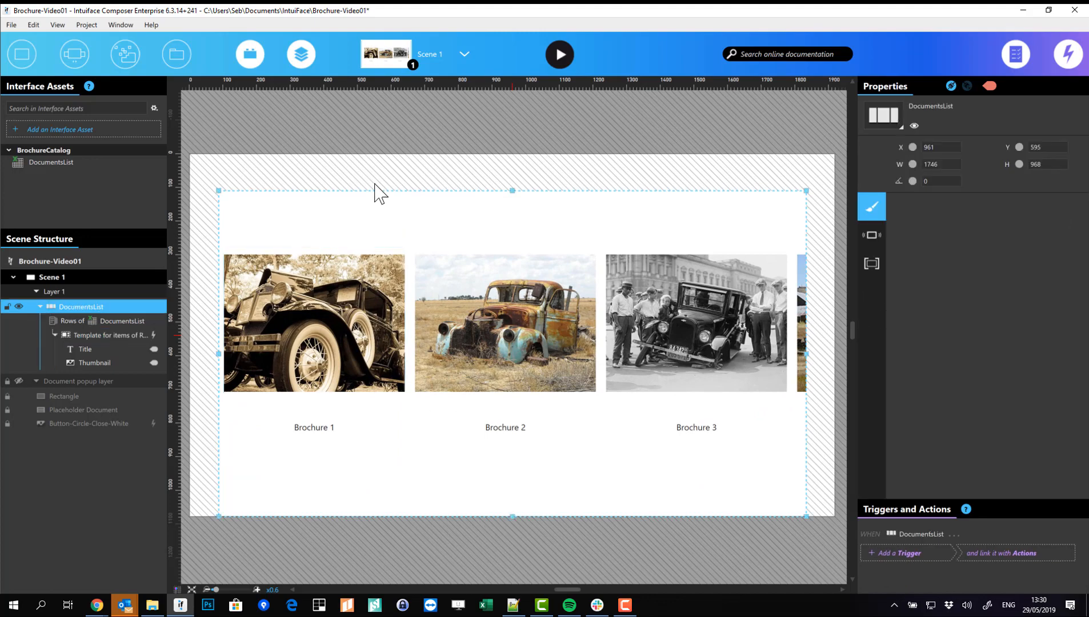
left_click(387, 144)
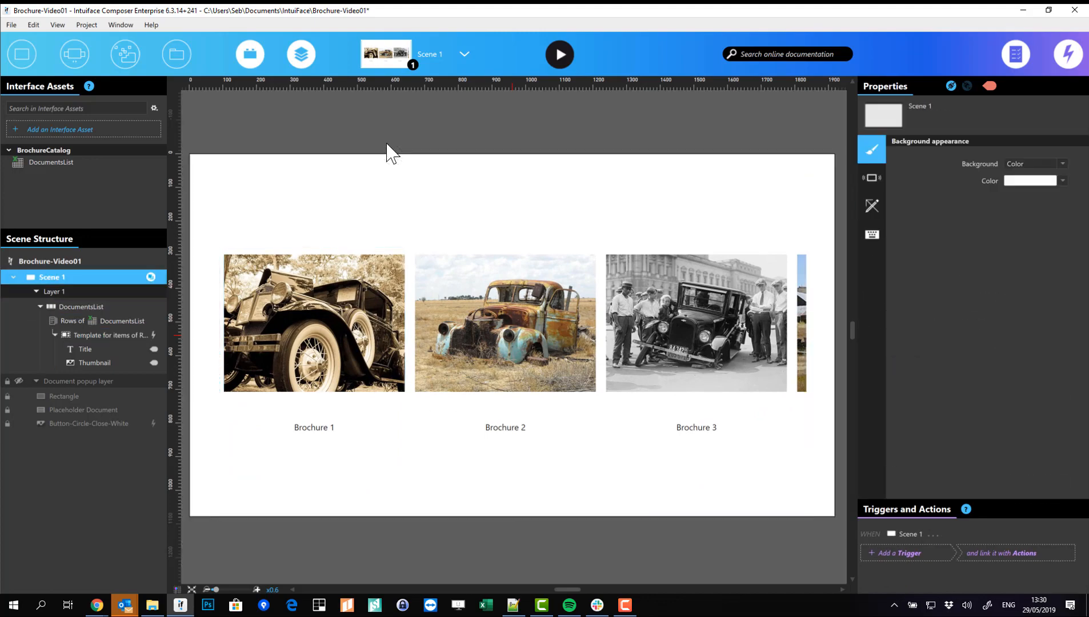
Step: Add a second action to the item template's "is tapped" trigger that shows the Document popup layer
left_click(340, 315)
left_click(341, 315)
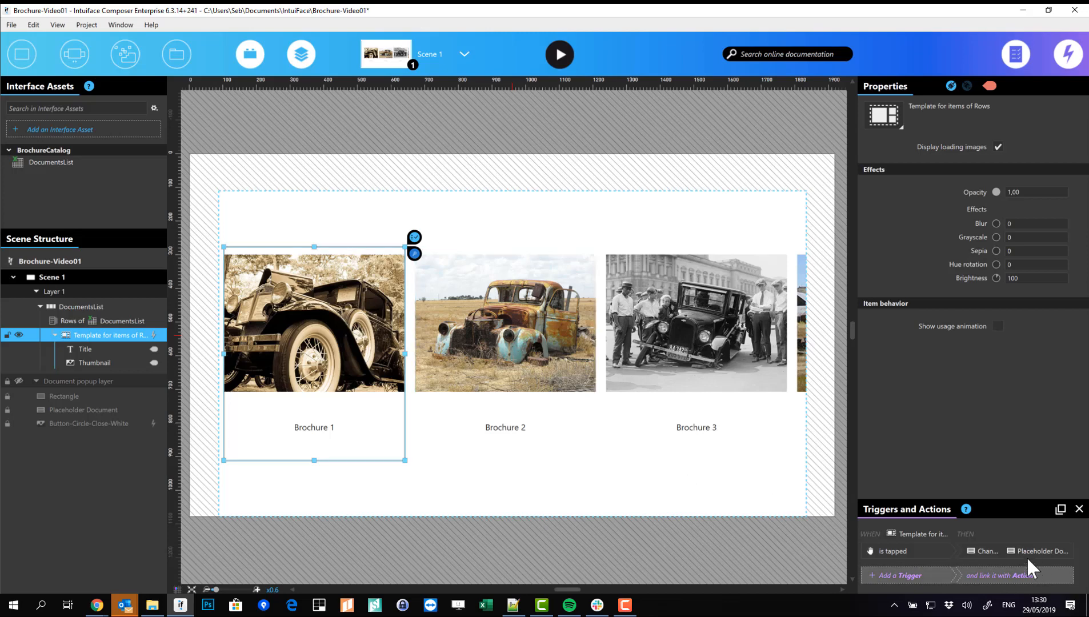
left_click(1013, 549)
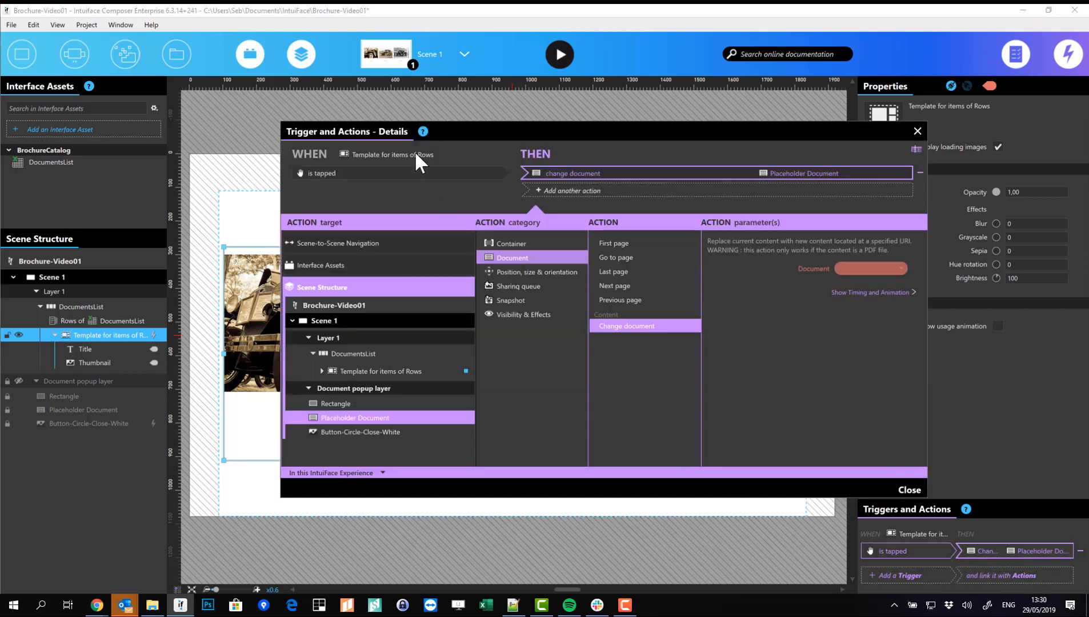
left_click_drag(704, 173, 799, 179)
left_click(775, 192)
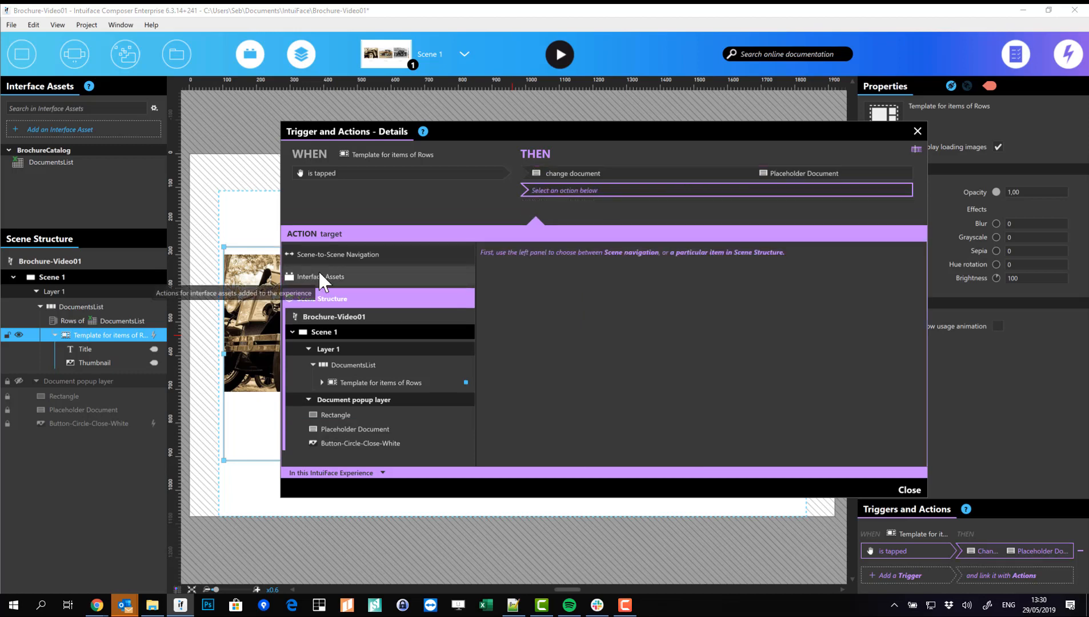
left_click(383, 399)
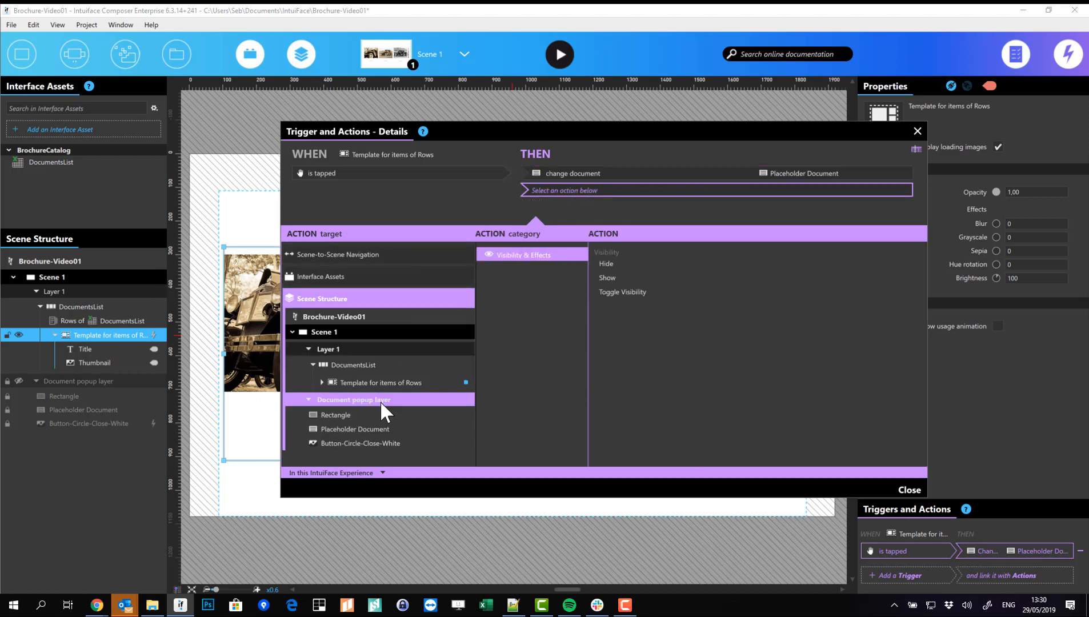
left_click(608, 278)
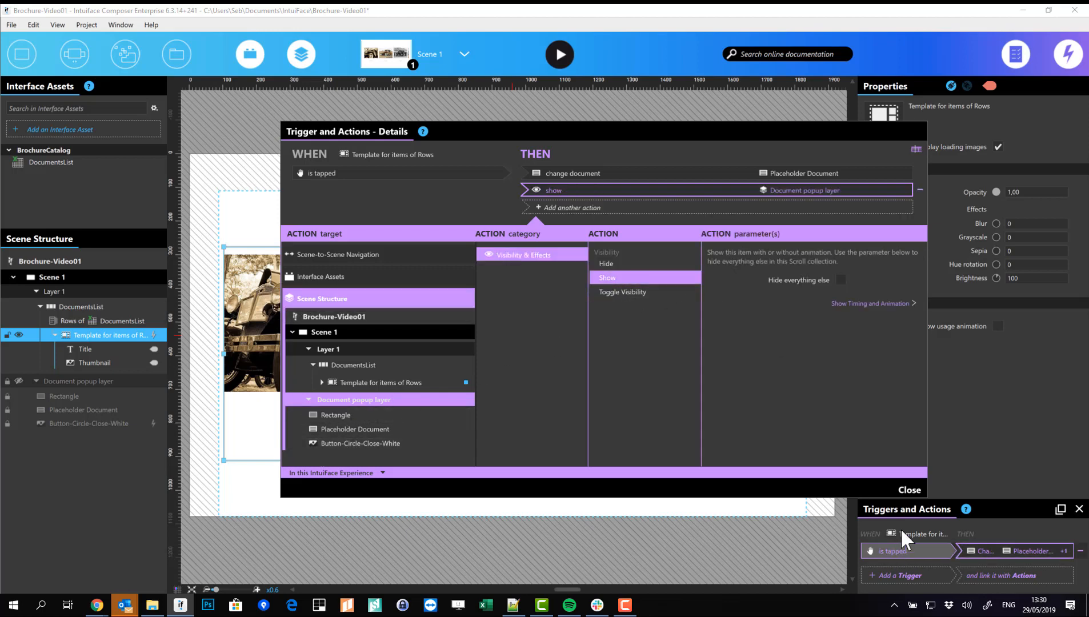
left_click(907, 488)
left_click(676, 565)
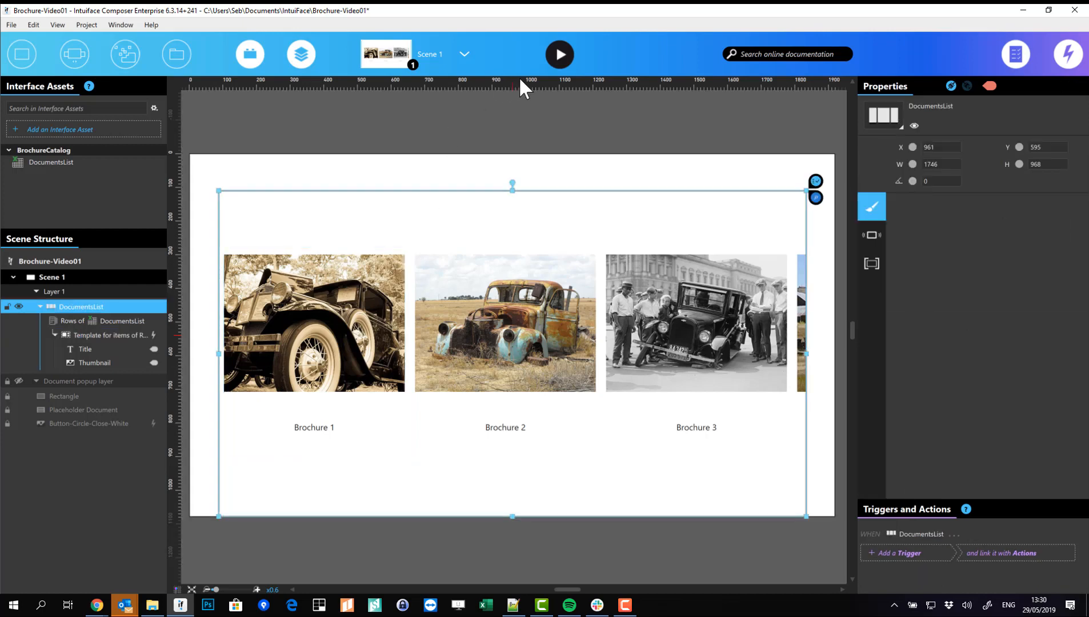
Step: Play the experience, scroll the collection, open Brochure 2, page through its PDF to page 3, and close the popup
left_click(554, 57)
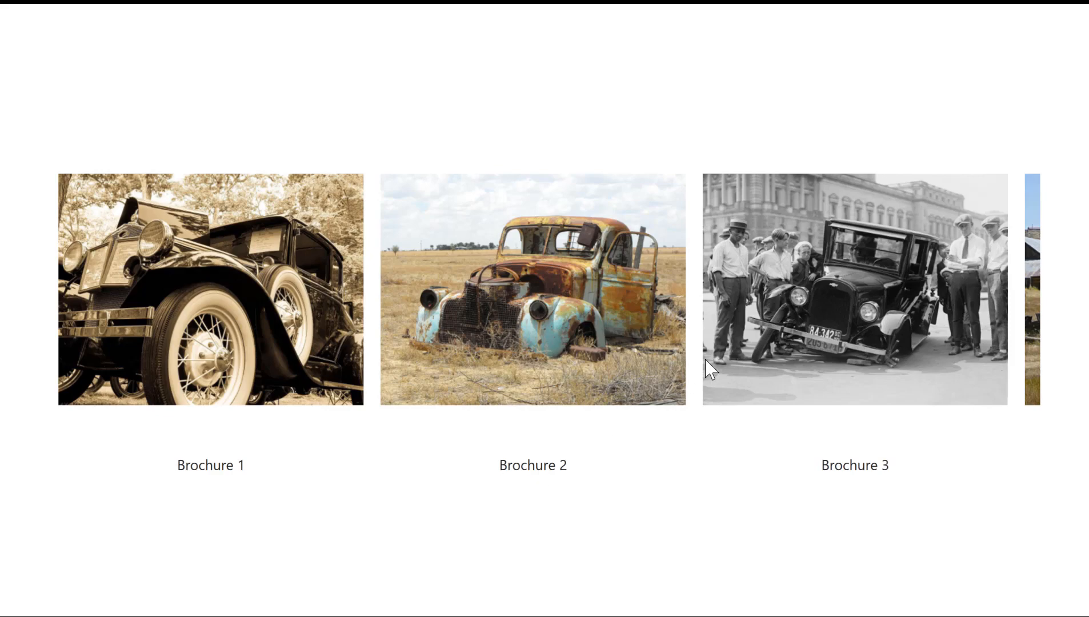
left_click_drag(711, 368, 818, 331)
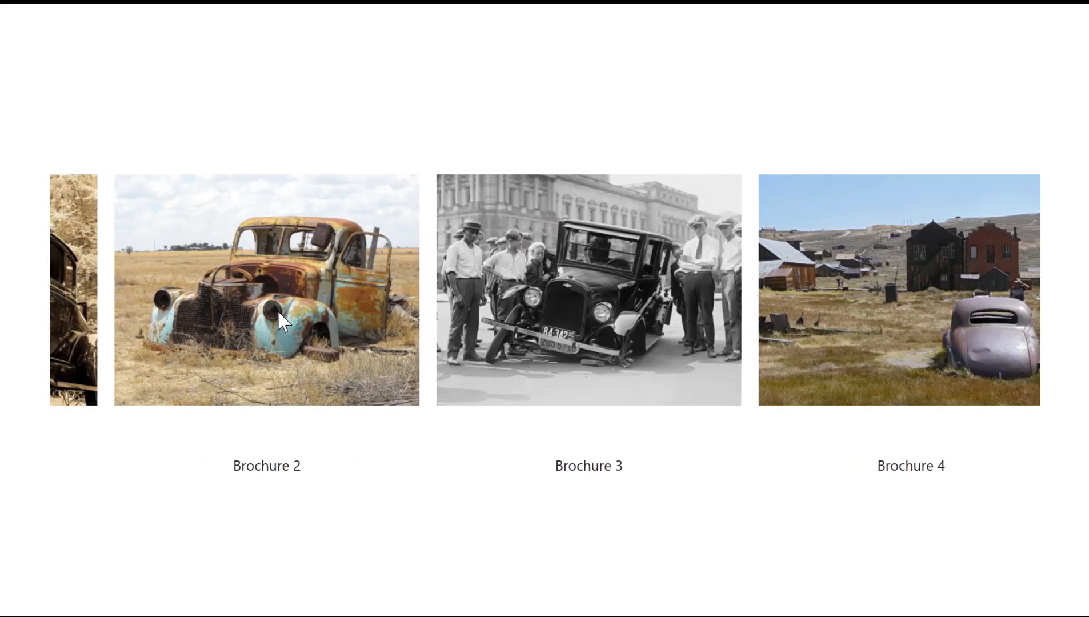
left_click(278, 302)
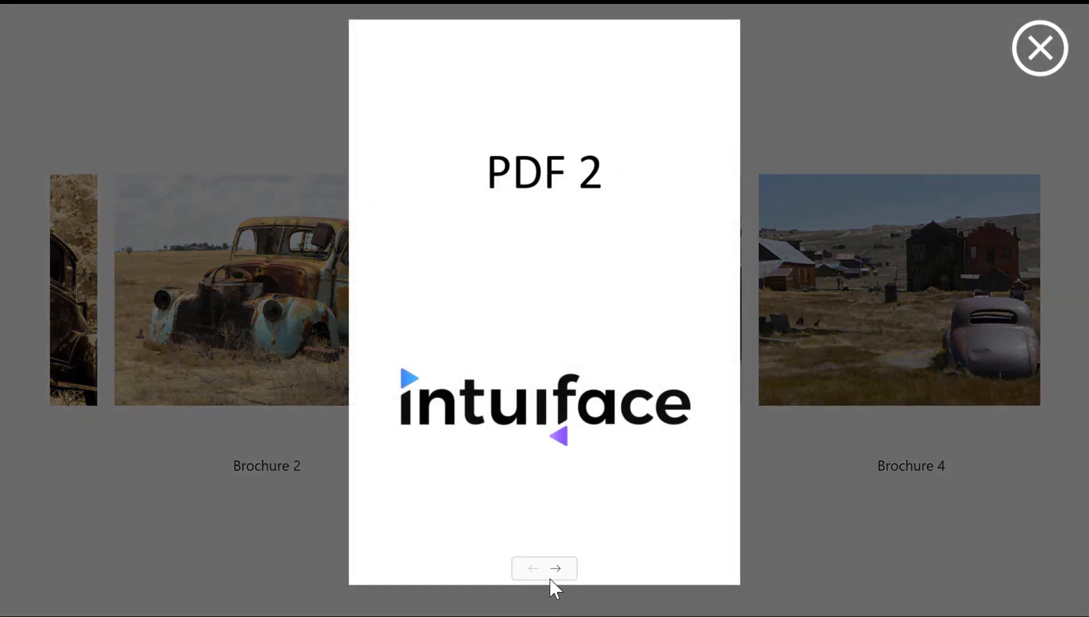
left_click(555, 569)
left_click(556, 569)
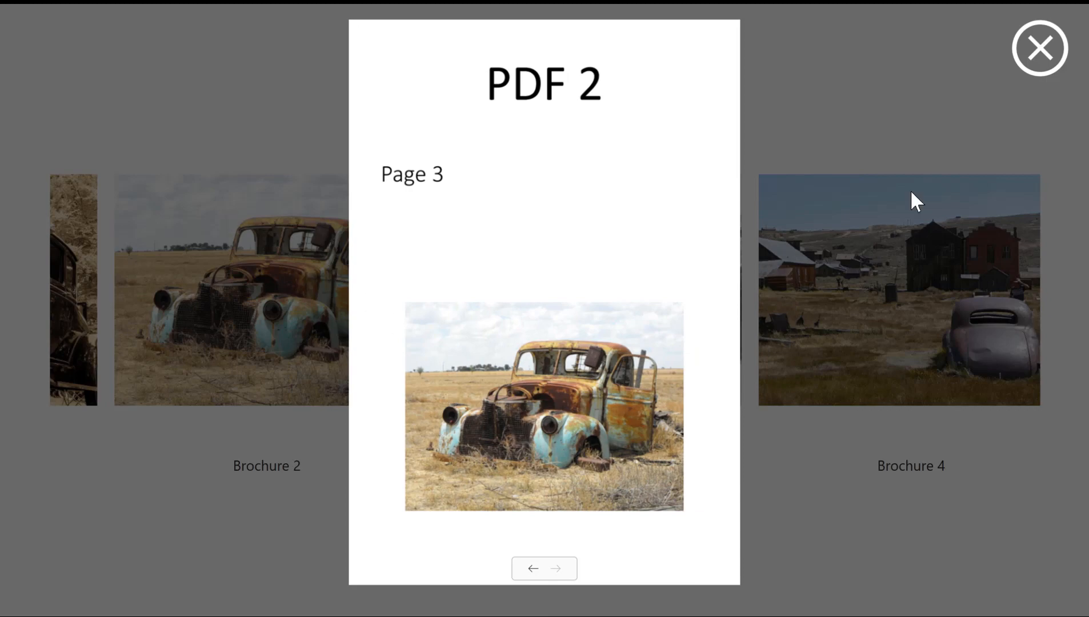
left_click(1039, 48)
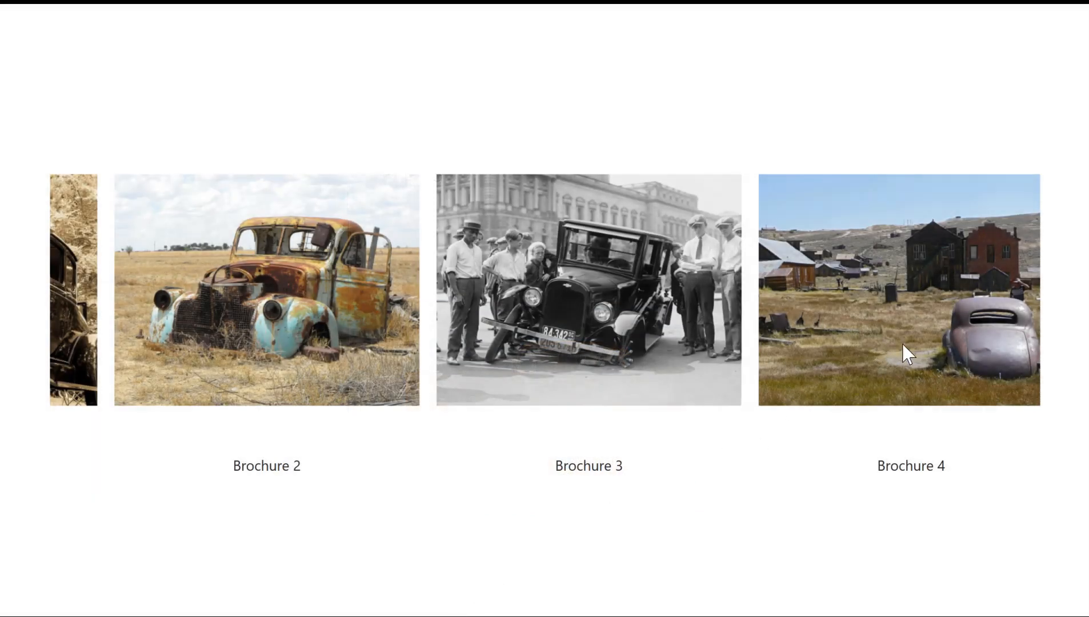
Step: Scroll the running collection to Brochure 6, open it, page through its PDF to page 3, and close the popup
left_click_drag(901, 345, 77, 346)
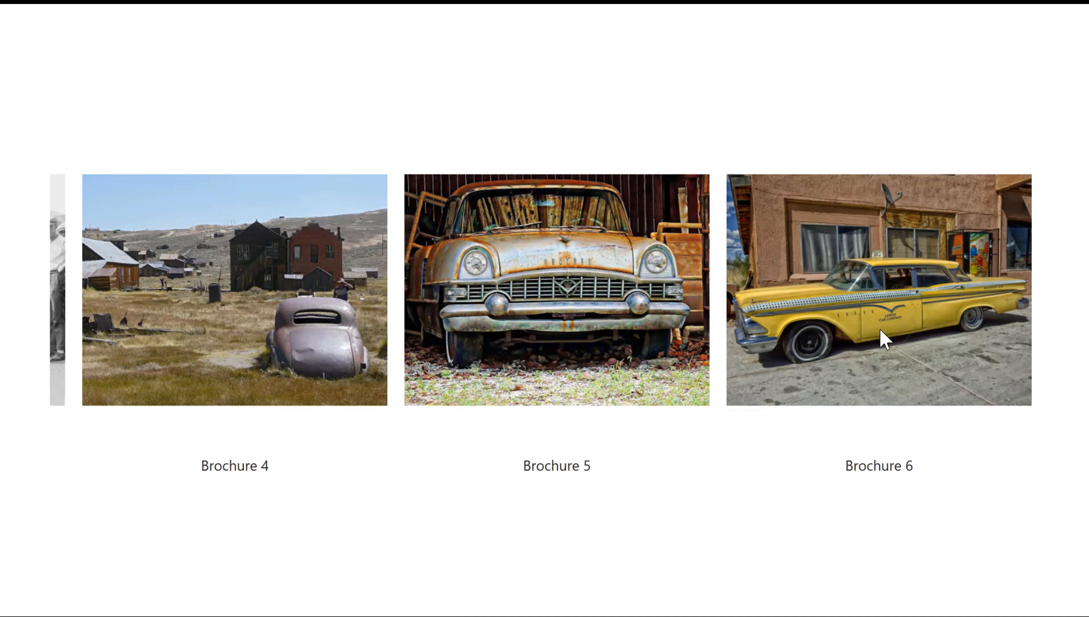
left_click(888, 295)
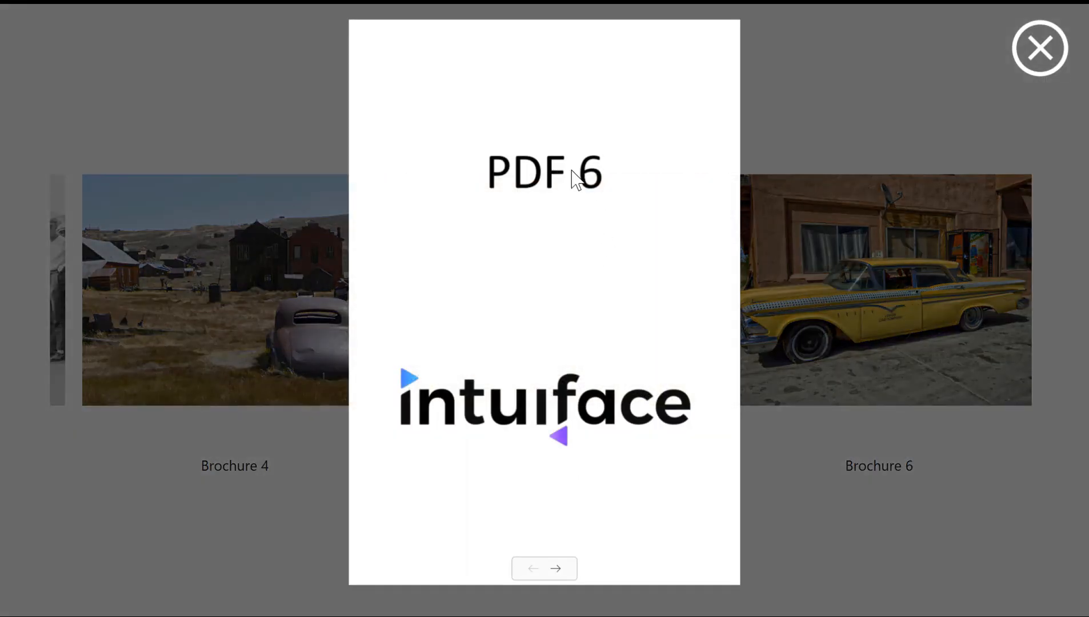
left_click(558, 568)
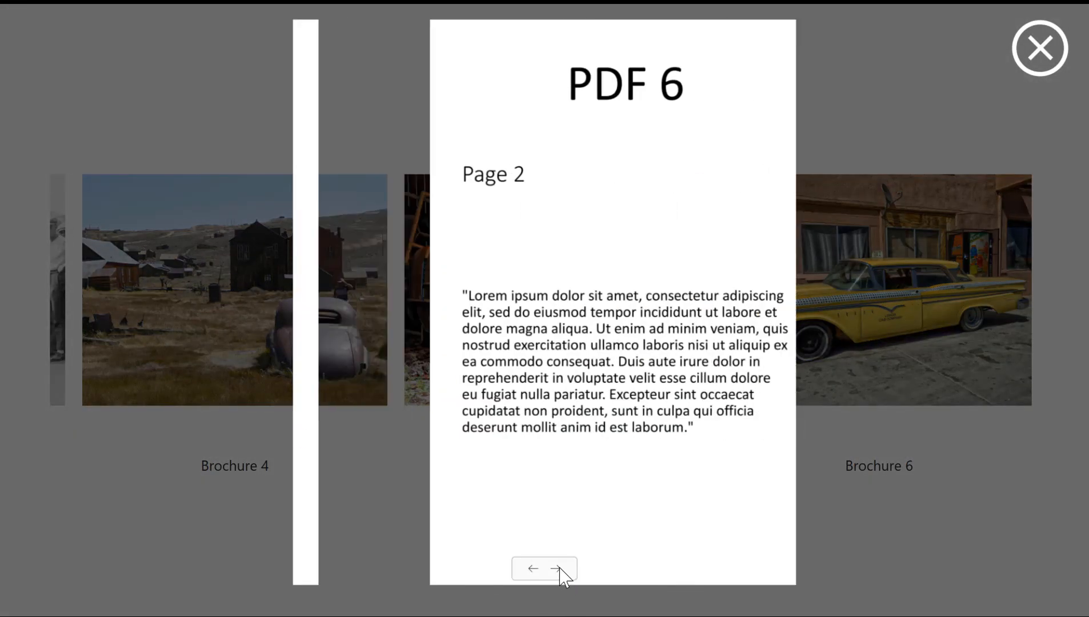
left_click(559, 568)
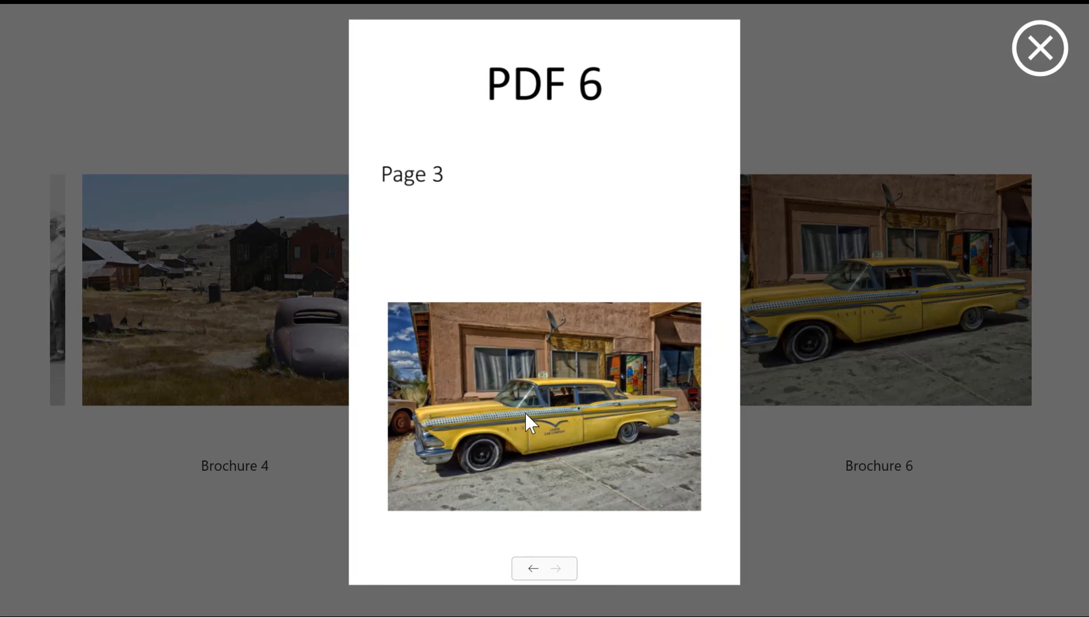
left_click(1041, 50)
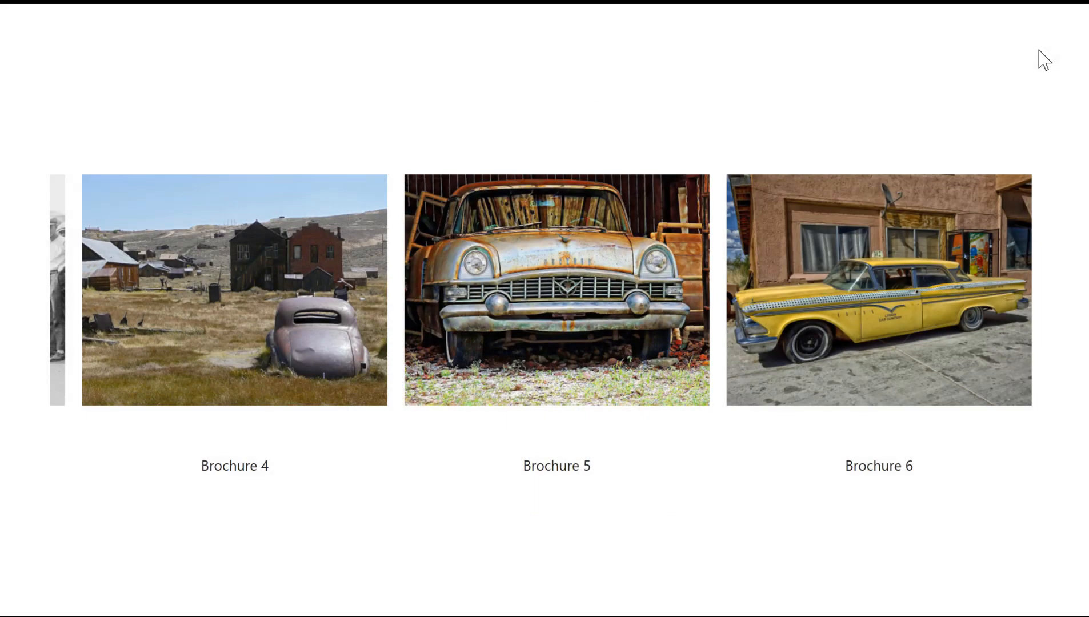